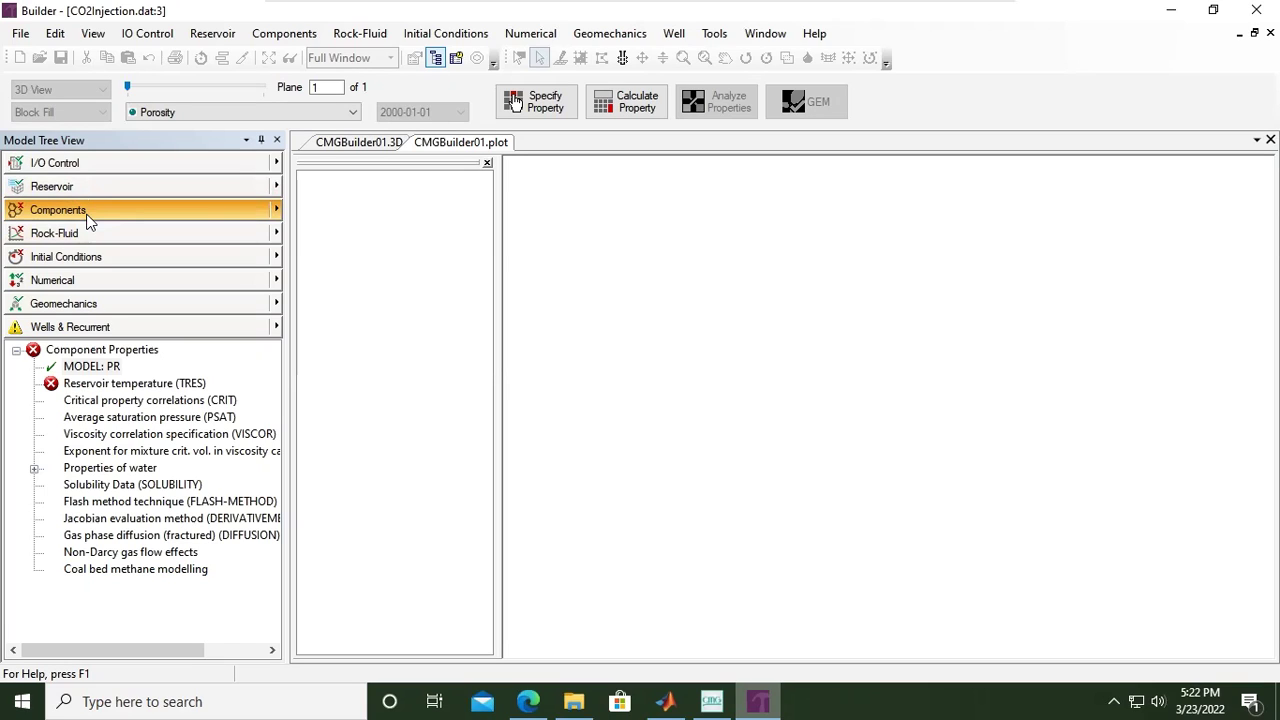
Switch from CMG Builder to the CMG Technologies Launcher via the taskbar
{"action": "left_click", "coordinate": [722, 698]}
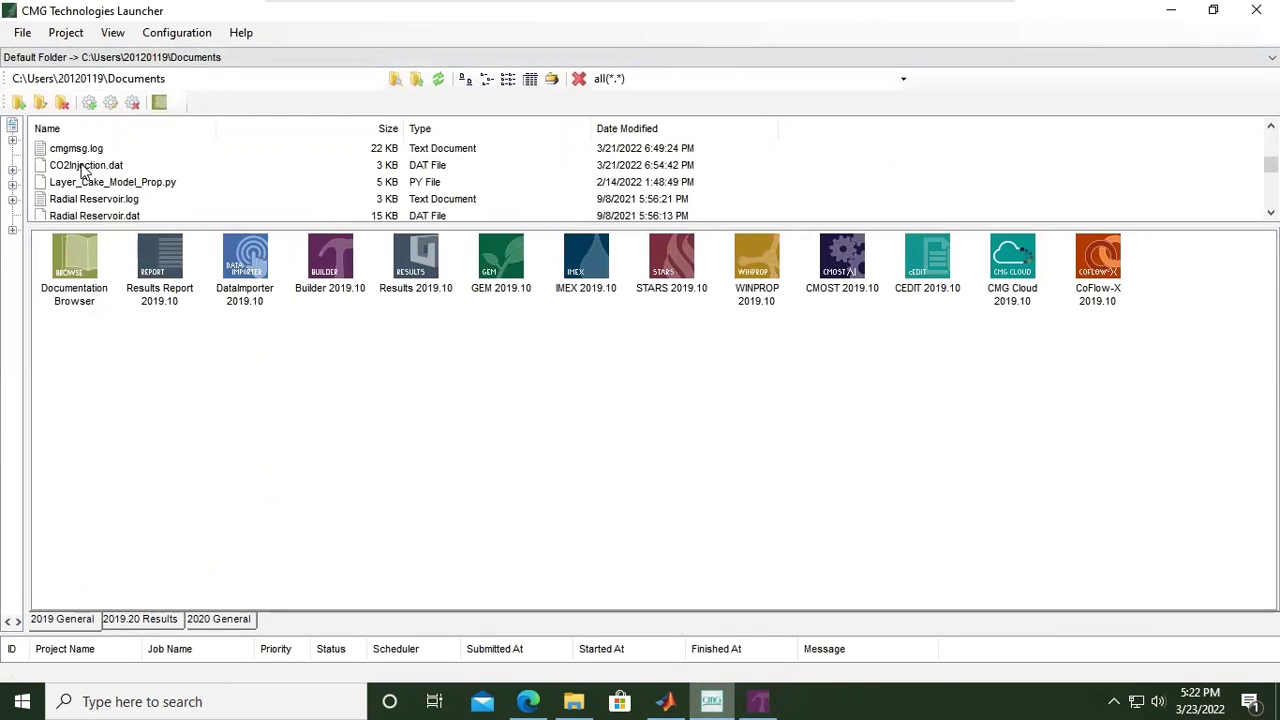
Launch WinProp 2019.10 from the launcher, leaving CO2Injection.dat unselected
{"action": "left_click", "coordinate": [82, 168]}
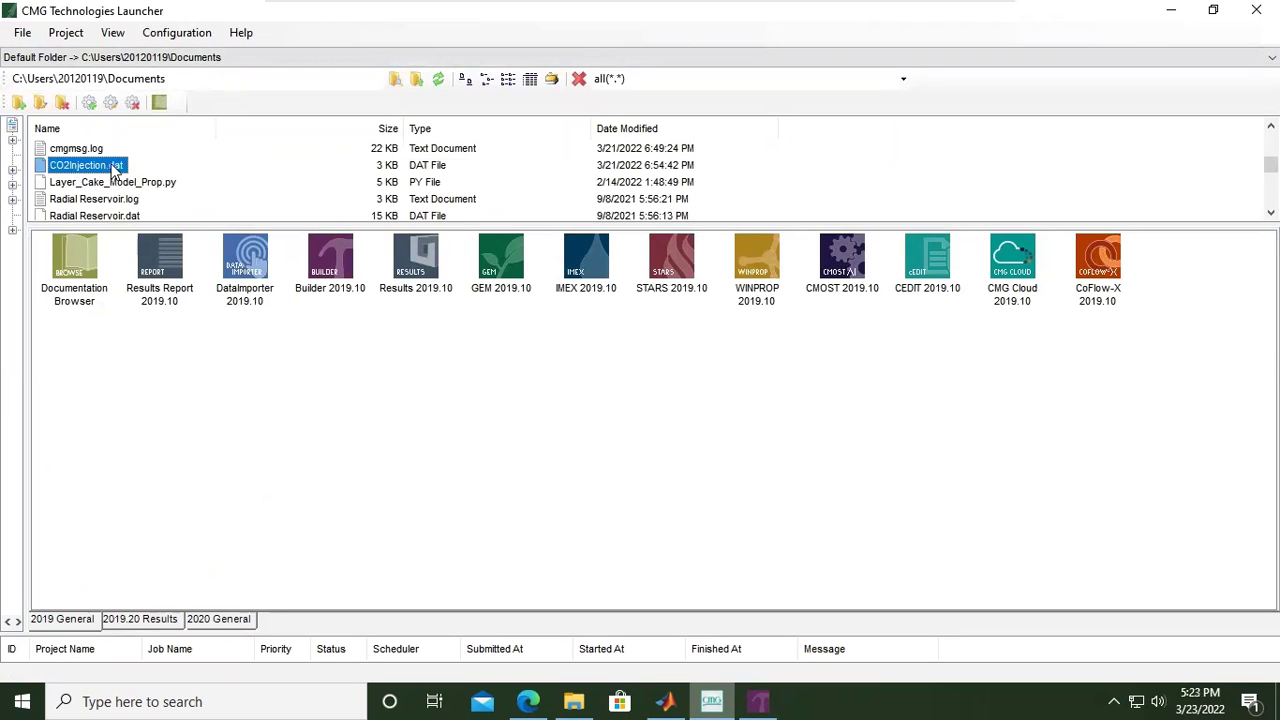
{"action": "left_click", "coordinate": [624, 428]}
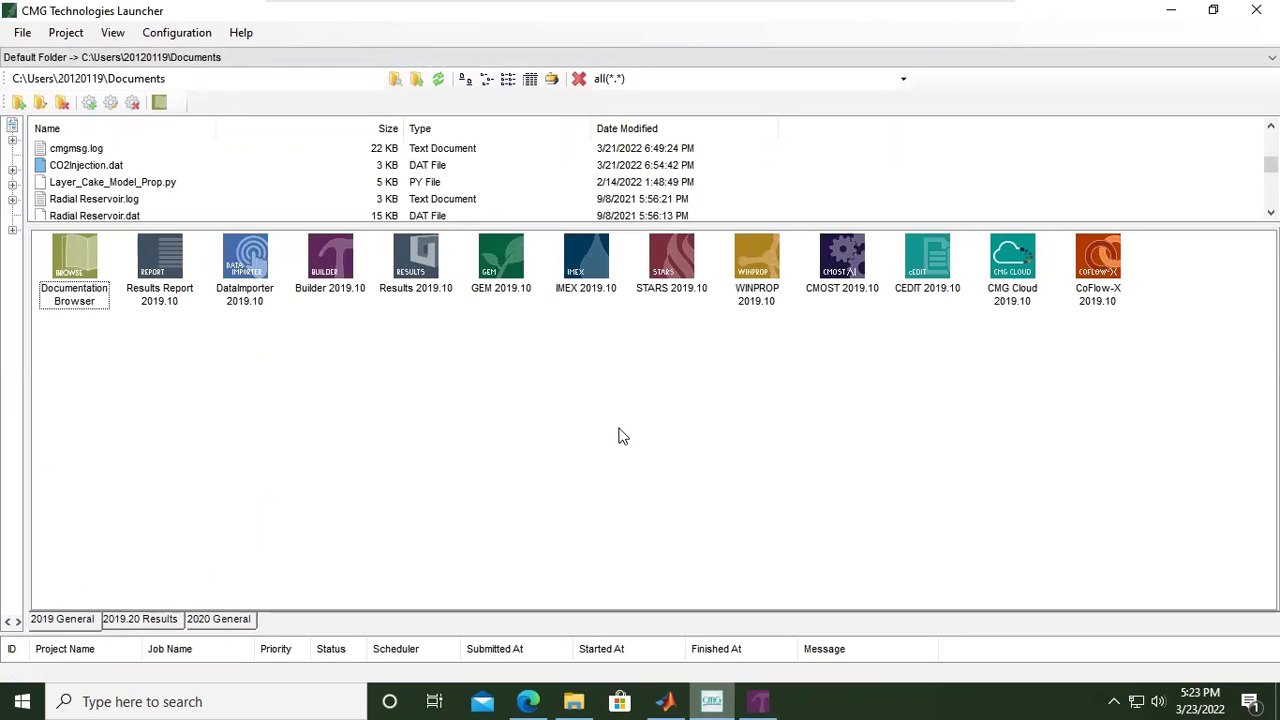
{"action": "double_click", "coordinate": [766, 272]}
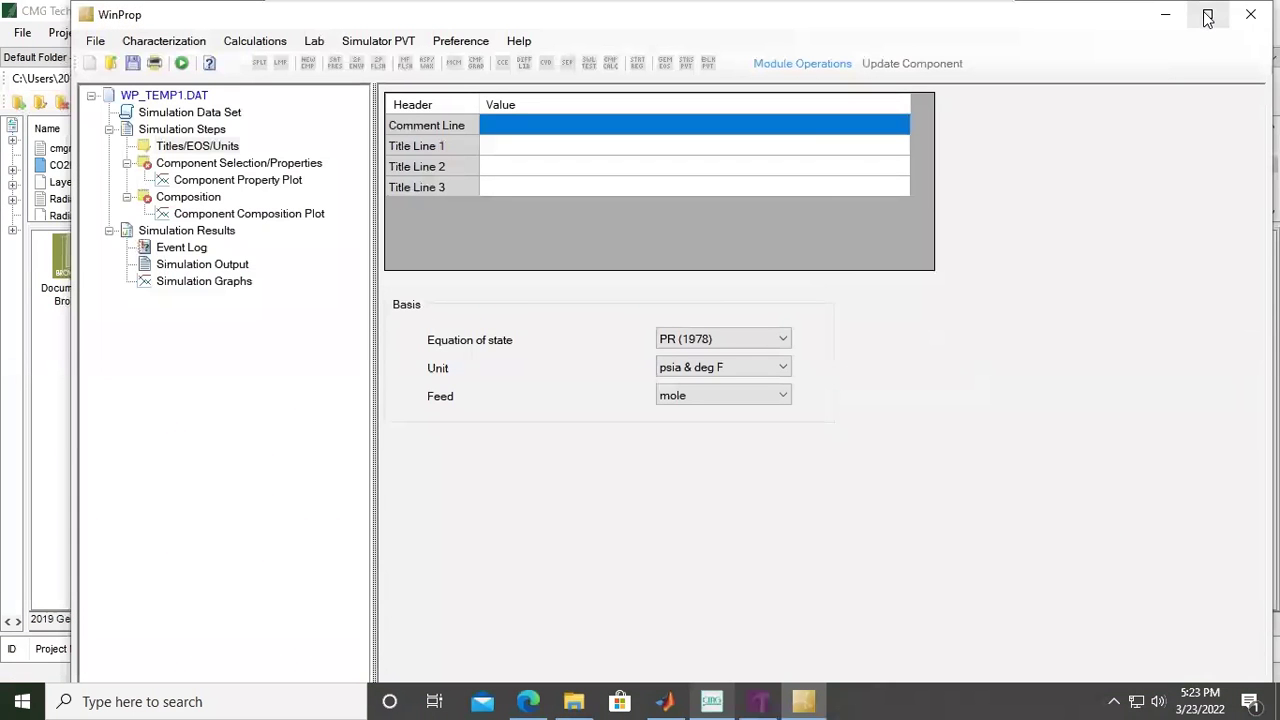
Maximize WinProp and enter WINPROP_CO2INJECTION as the comment line, leaving the title lines blank
{"action": "left_click", "coordinate": [1208, 12]}
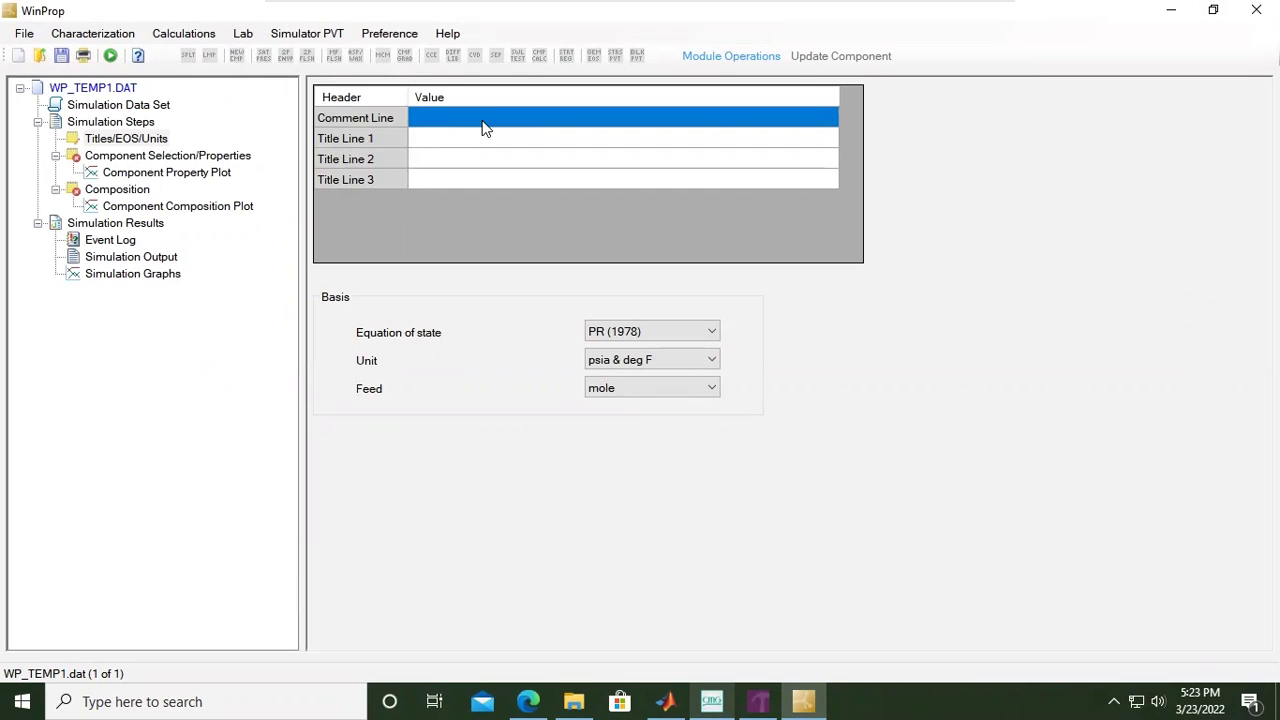
{"action": "type", "text": "WINPROP"}
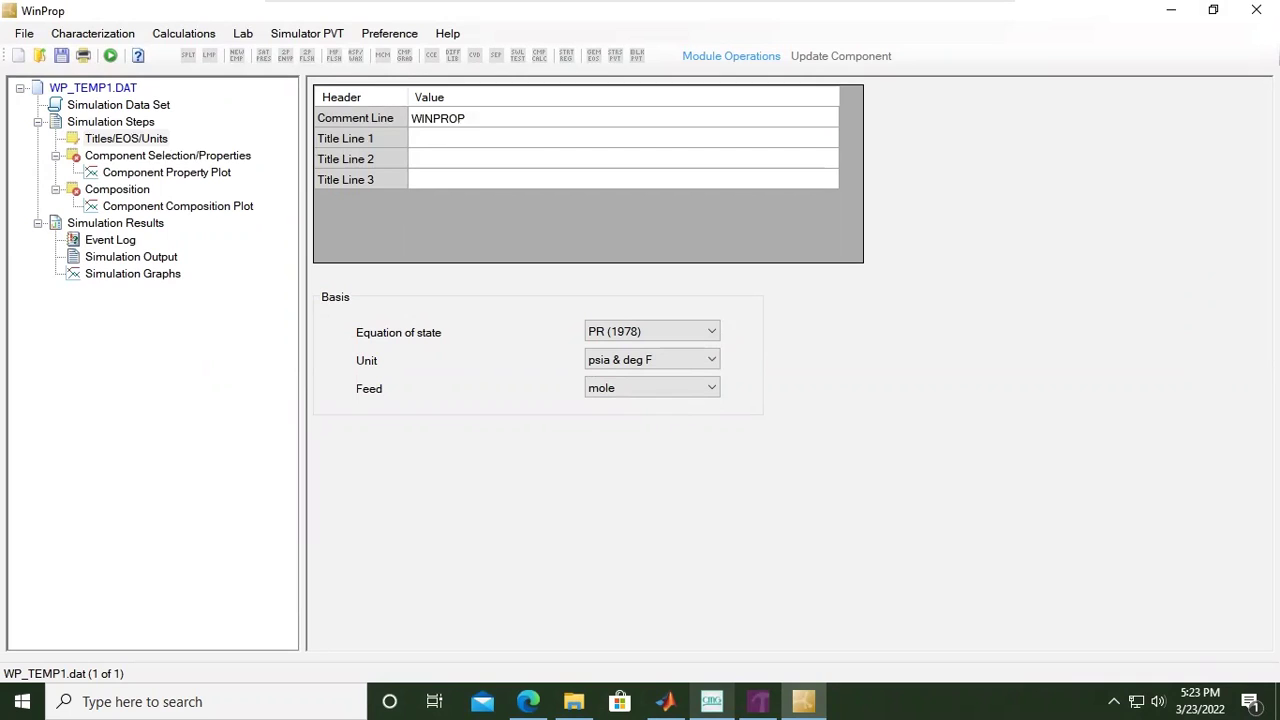
{"action": "type", "text": "  CO2INJECTION"}
{"action": "left_click", "coordinate": [463, 143]}
{"action": "left_click", "coordinate": [453, 162]}
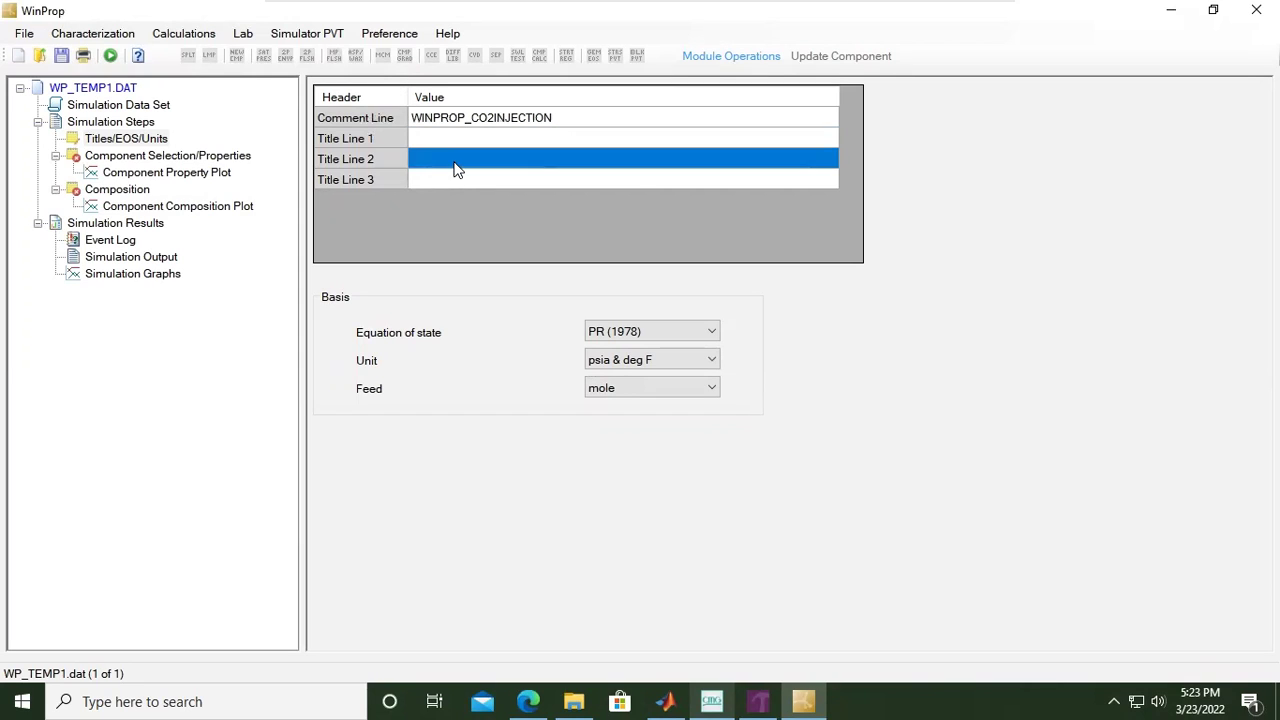
{"action": "left_click", "coordinate": [443, 182]}
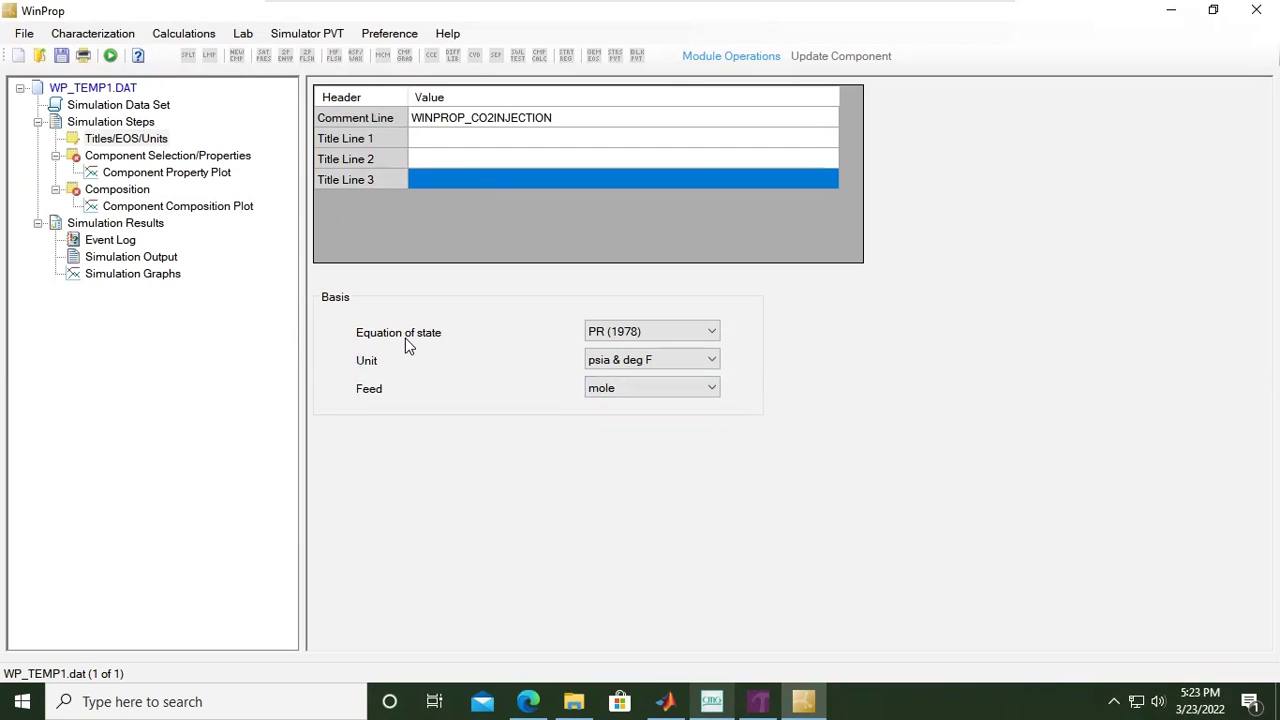
Change the units to kPa & deg C, keeping PR (1978) and mole feed basis
{"action": "left_click", "coordinate": [713, 332]}
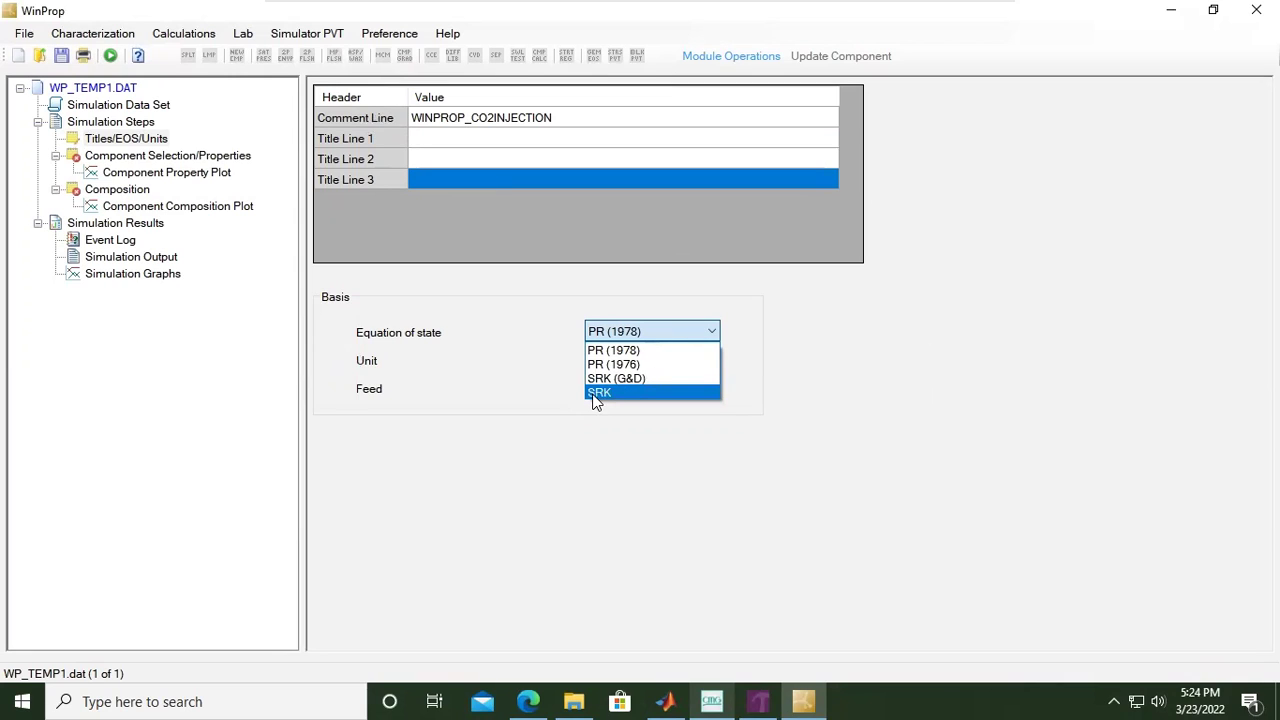
{"action": "left_click", "coordinate": [836, 368]}
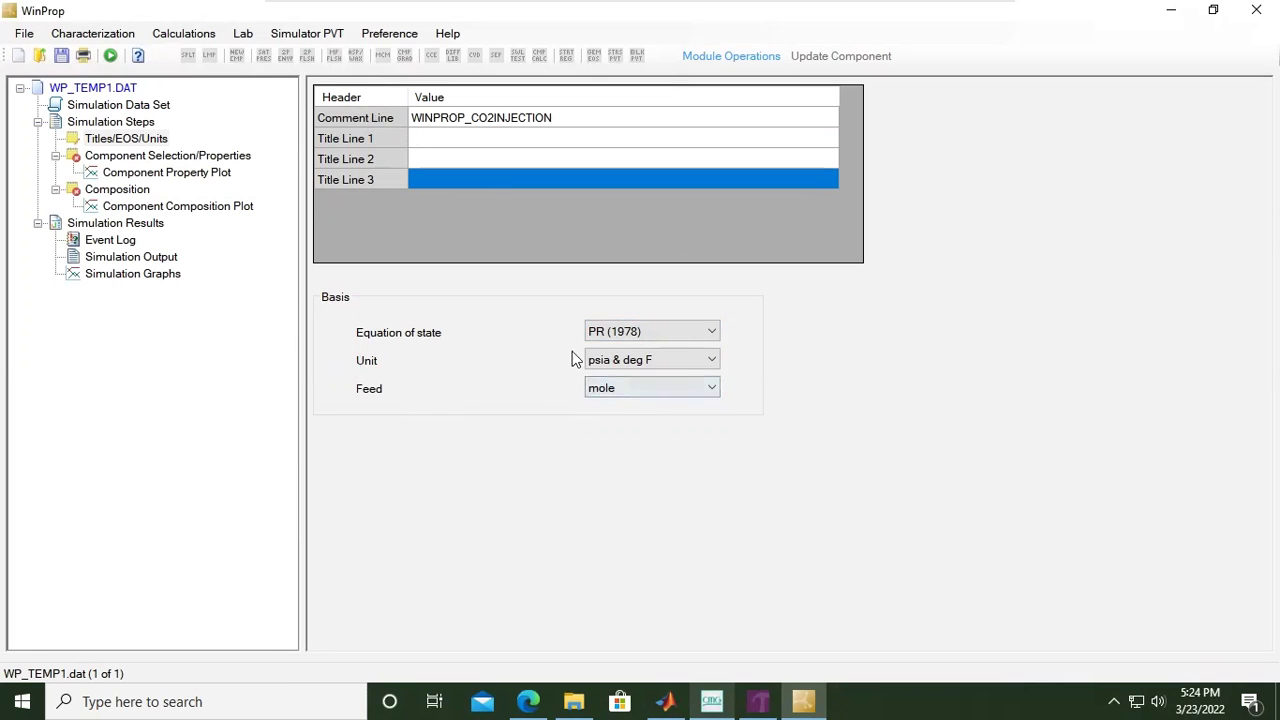
{"action": "left_click", "coordinate": [705, 360]}
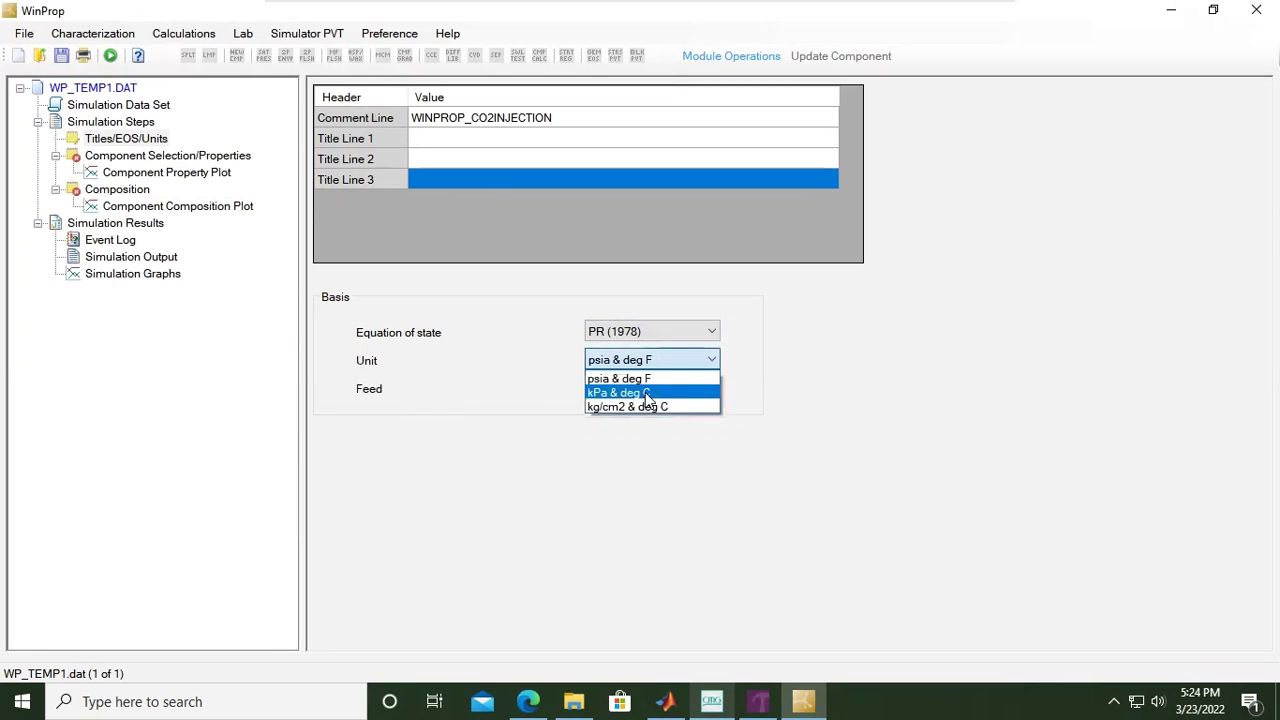
{"action": "left_click", "coordinate": [610, 392]}
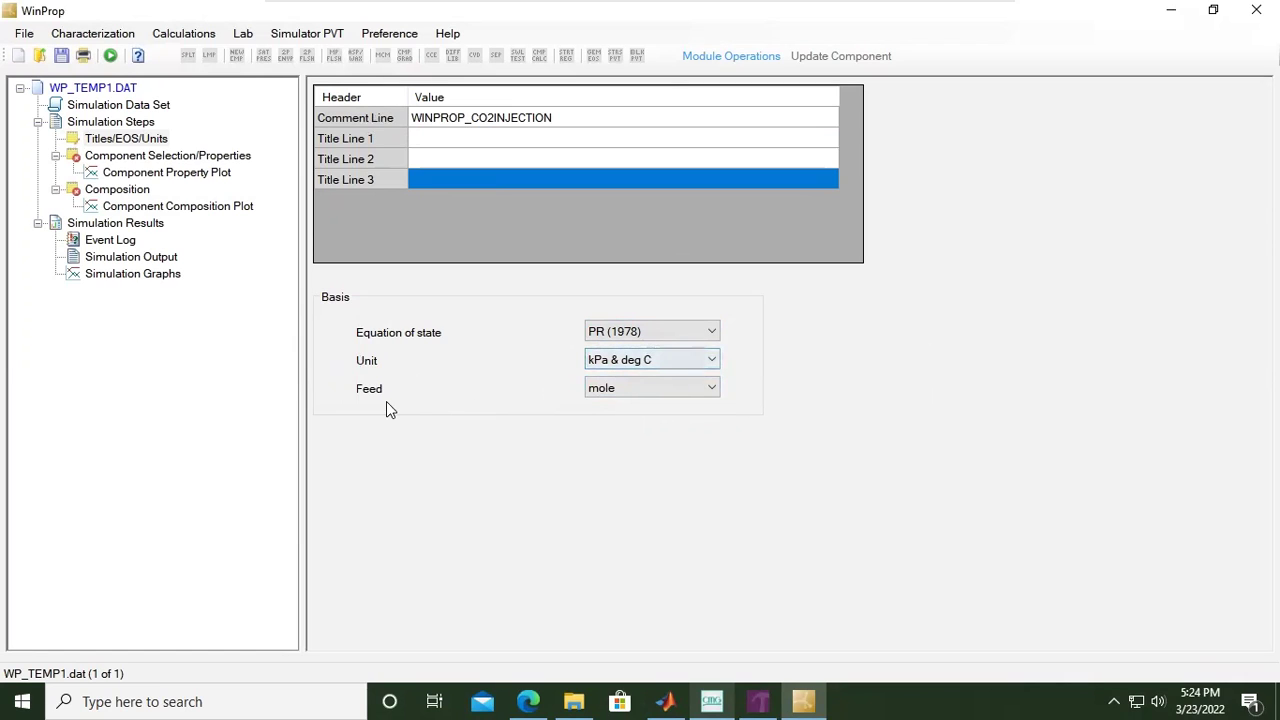
{"action": "left_click", "coordinate": [705, 392]}
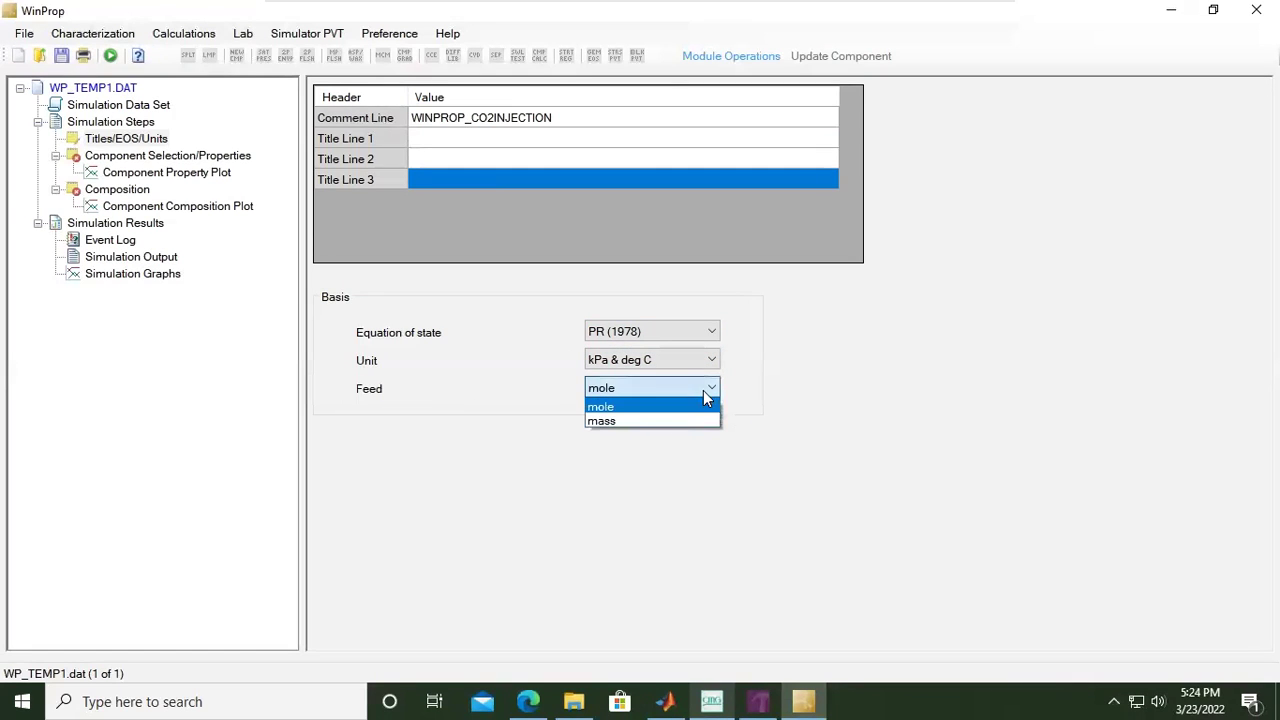
{"action": "left_click", "coordinate": [622, 405]}
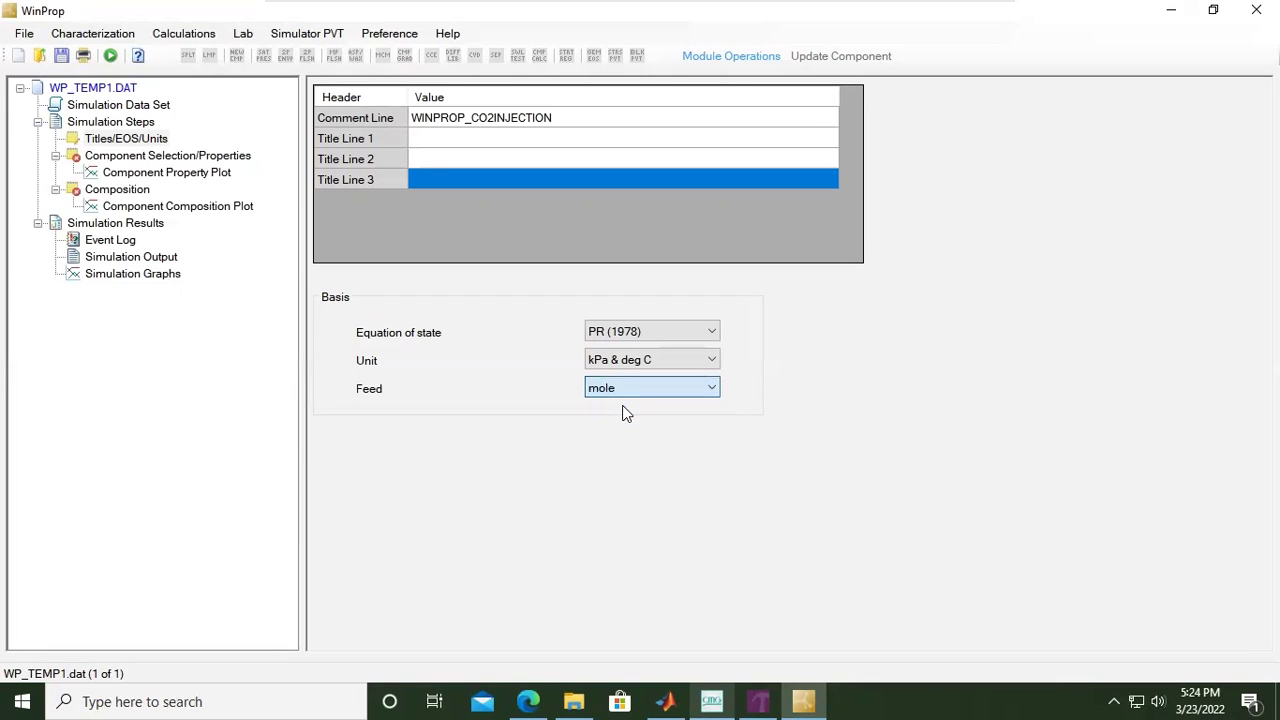
{"action": "left_click", "coordinate": [708, 392]}
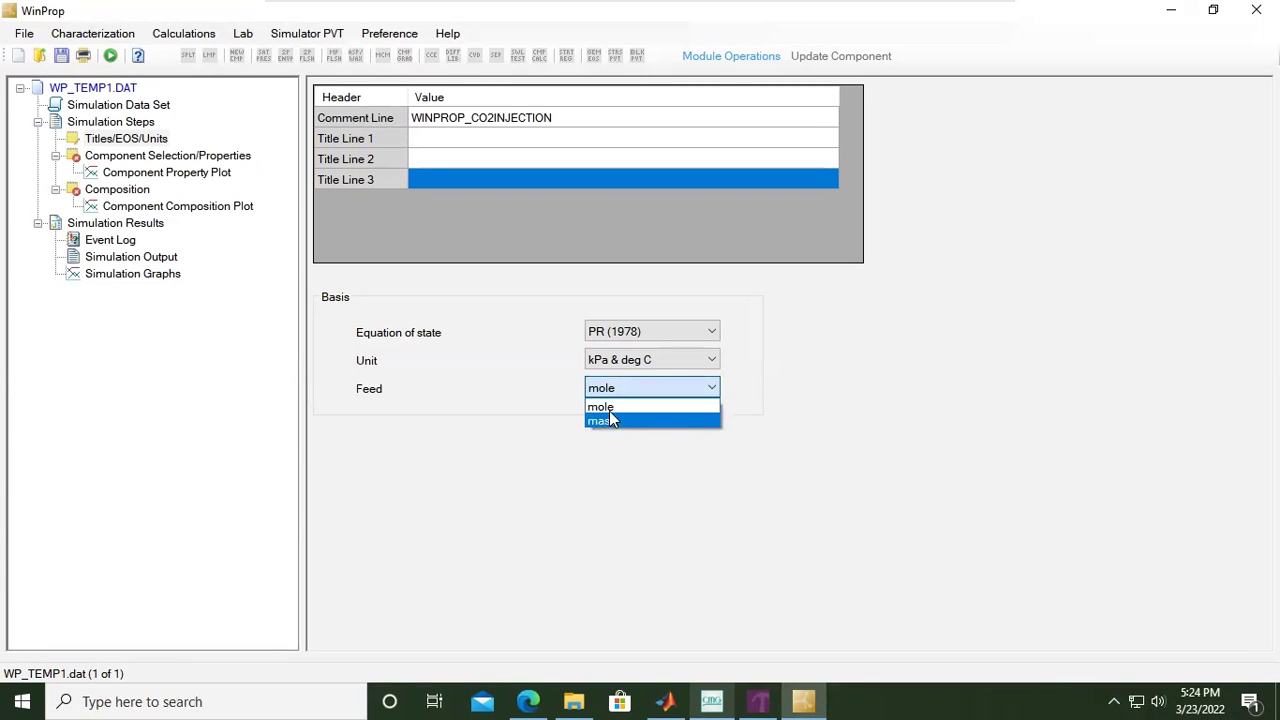
{"action": "left_click", "coordinate": [610, 408]}
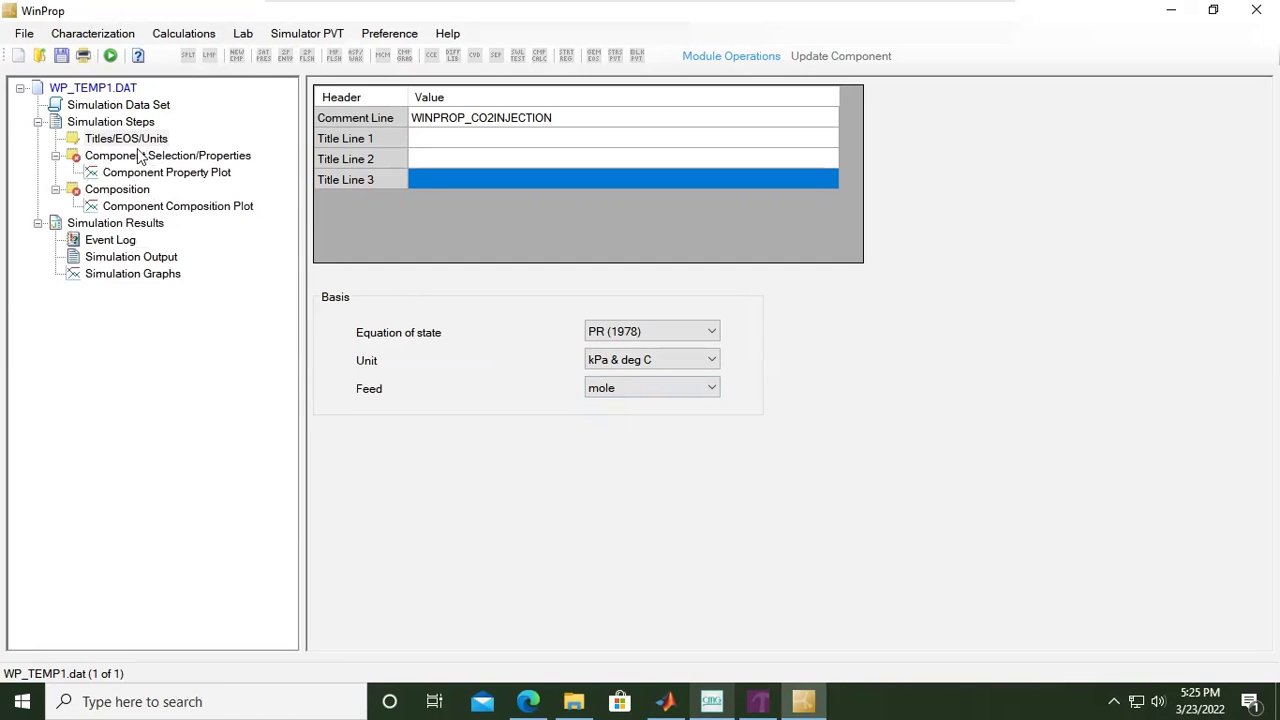
Browse the Int. Coef., Viscosity, Aqueous Phase and Model Option tabs, then return to Component
{"action": "mouse_move", "coordinate": [116, 165]}
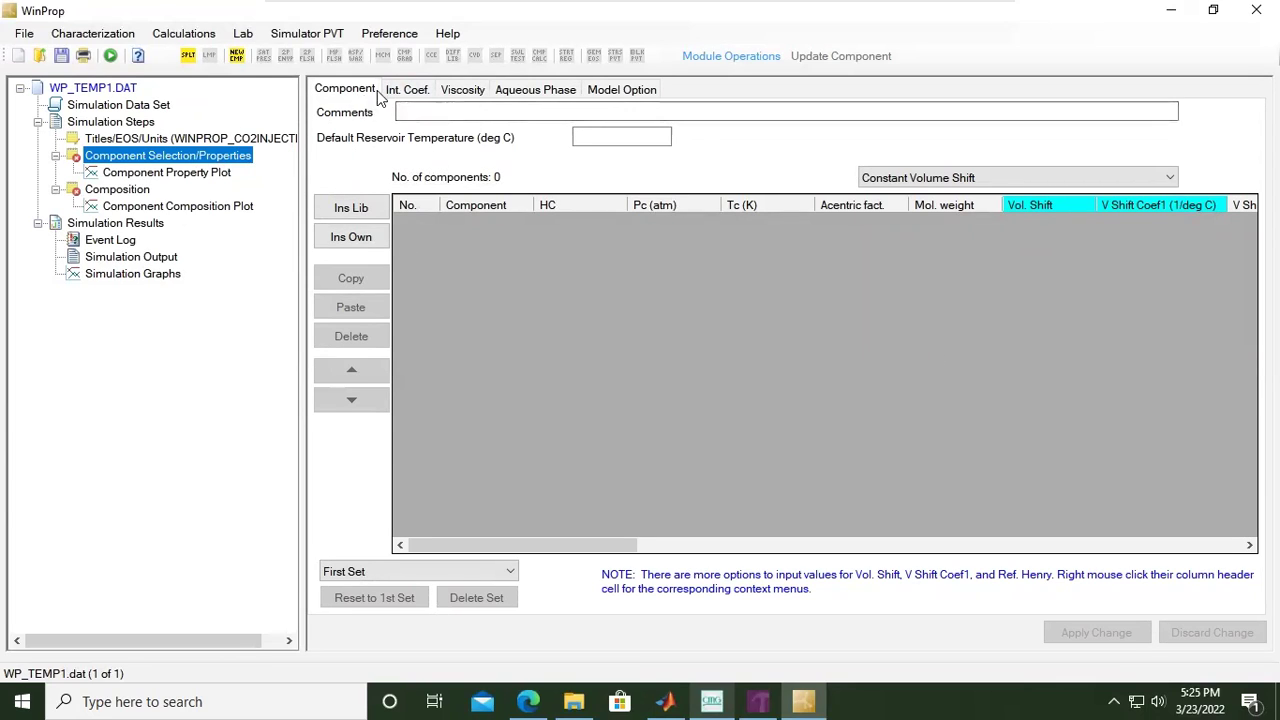
{"action": "left_click", "coordinate": [416, 90]}
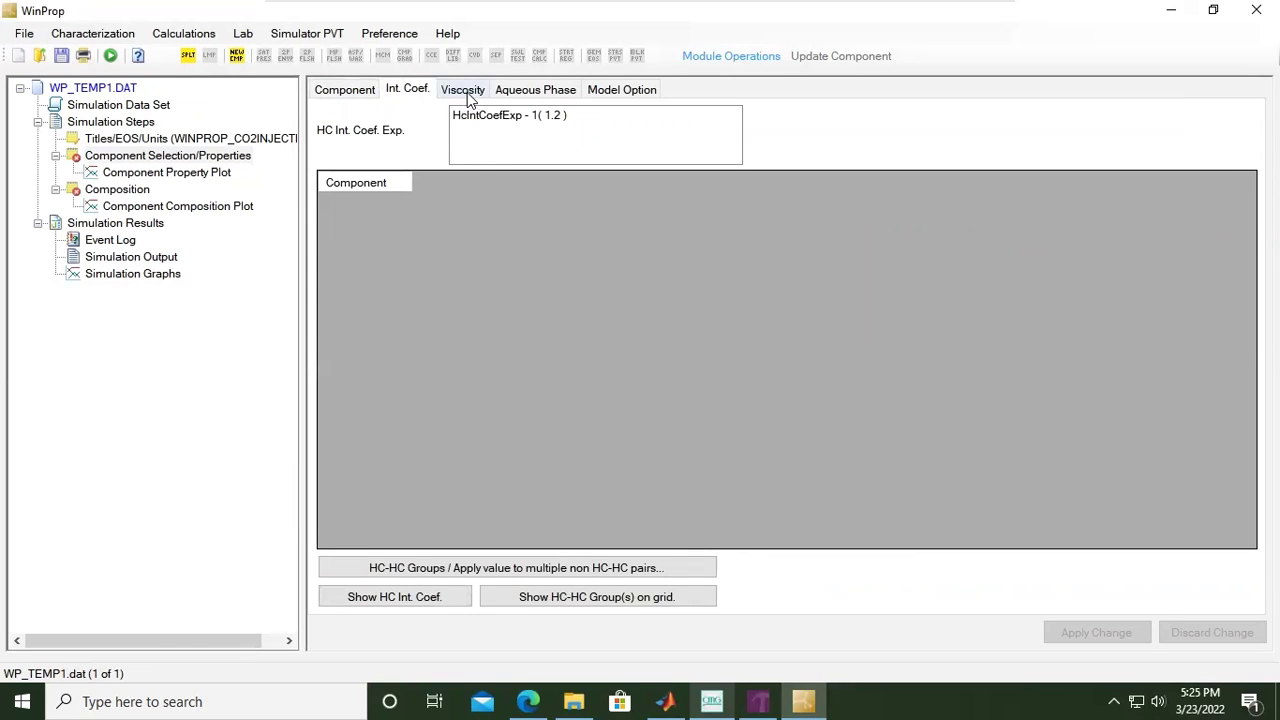
{"action": "left_click", "coordinate": [467, 92]}
{"action": "left_click", "coordinate": [566, 94]}
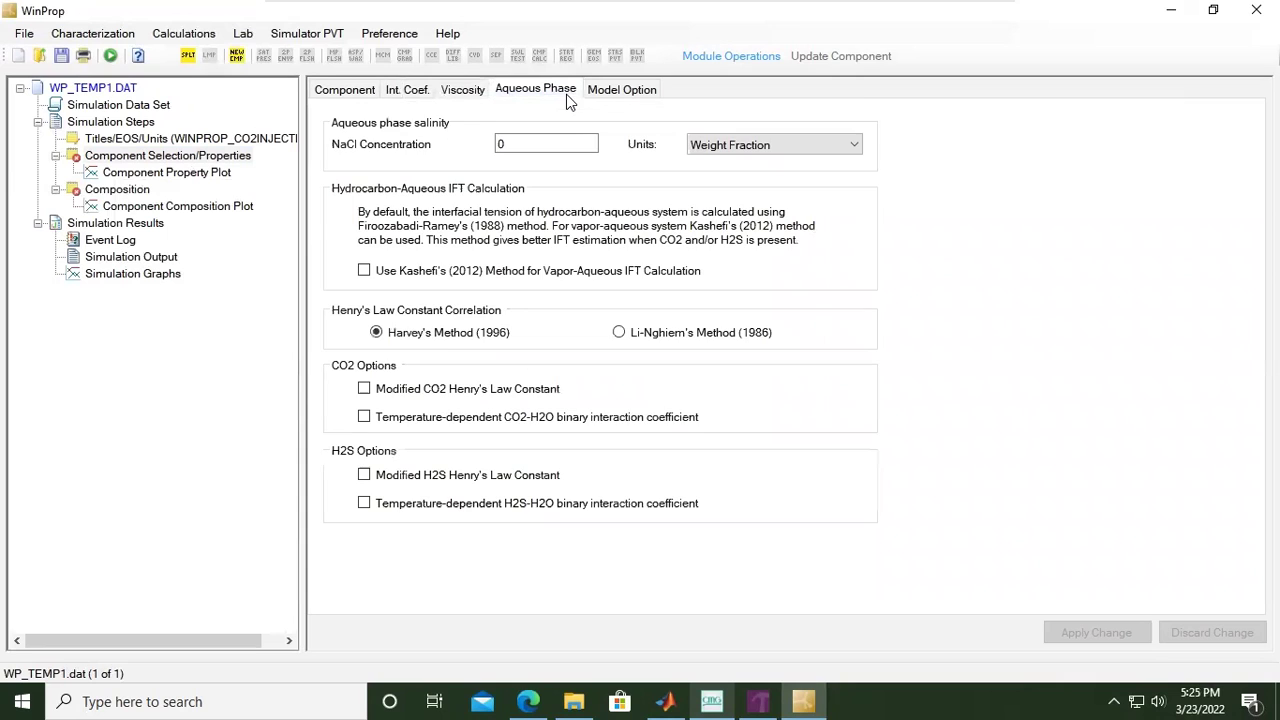
{"action": "left_click", "coordinate": [615, 90]}
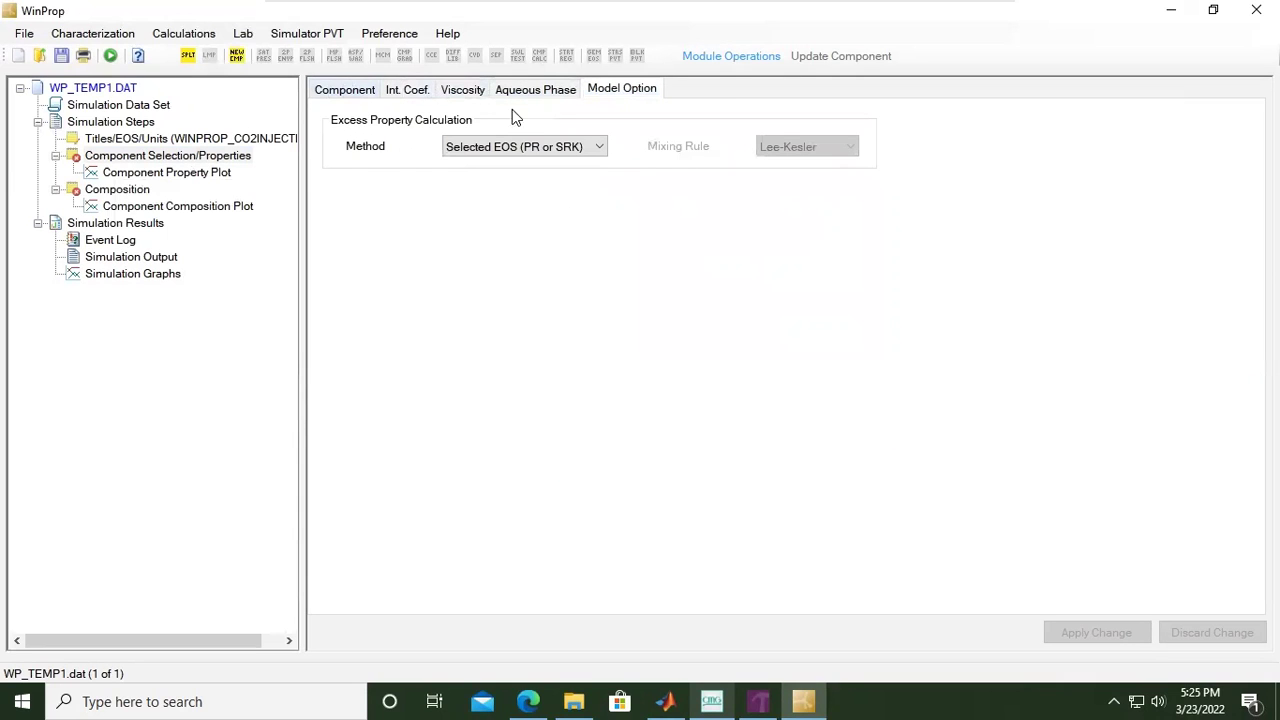
{"action": "left_click", "coordinate": [351, 92]}
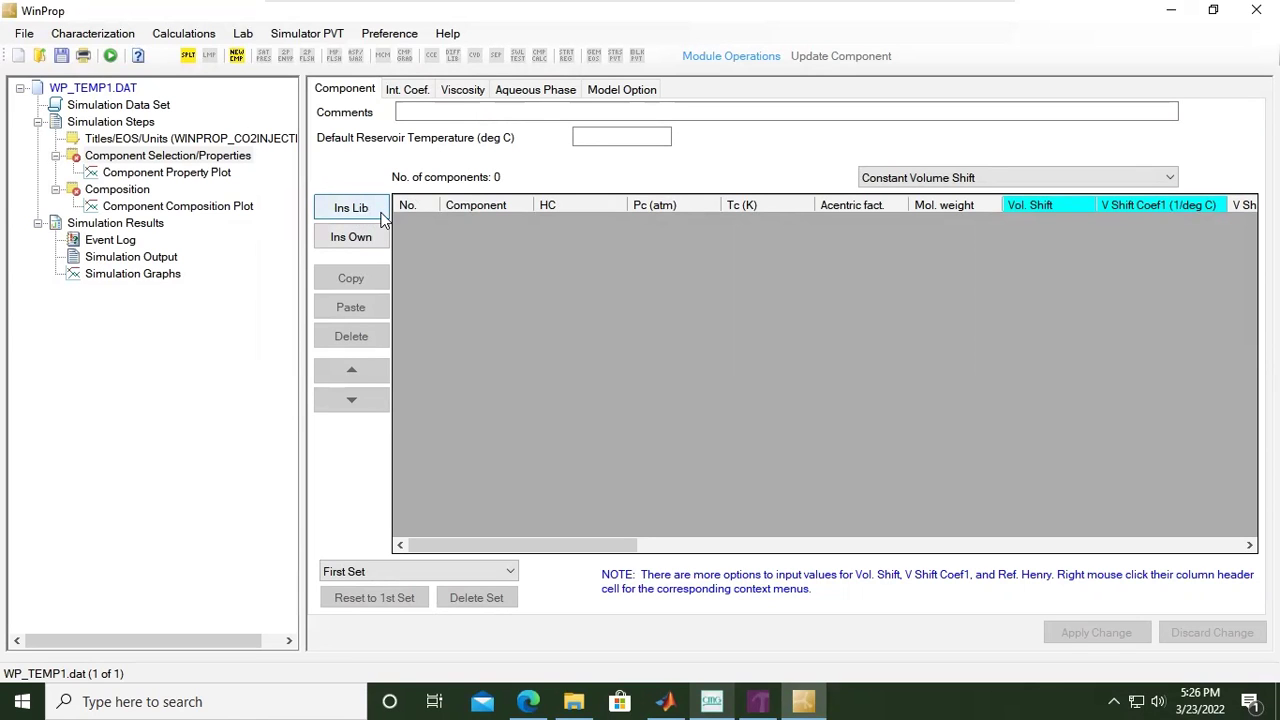
Add CO2 and CH4 from the Library Components list to the component table
{"action": "left_click", "coordinate": [383, 216]}
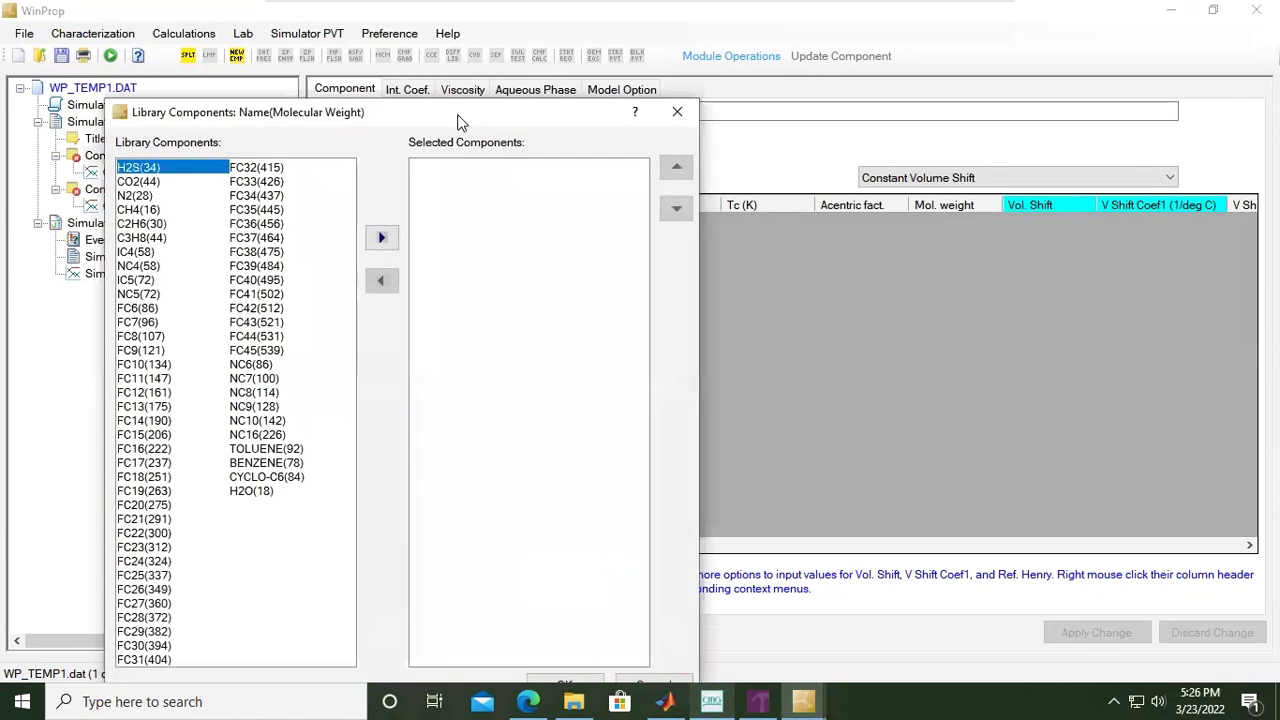
{"action": "left_click_drag", "start_coordinate": [455, 117], "coordinate": [689, 87]}
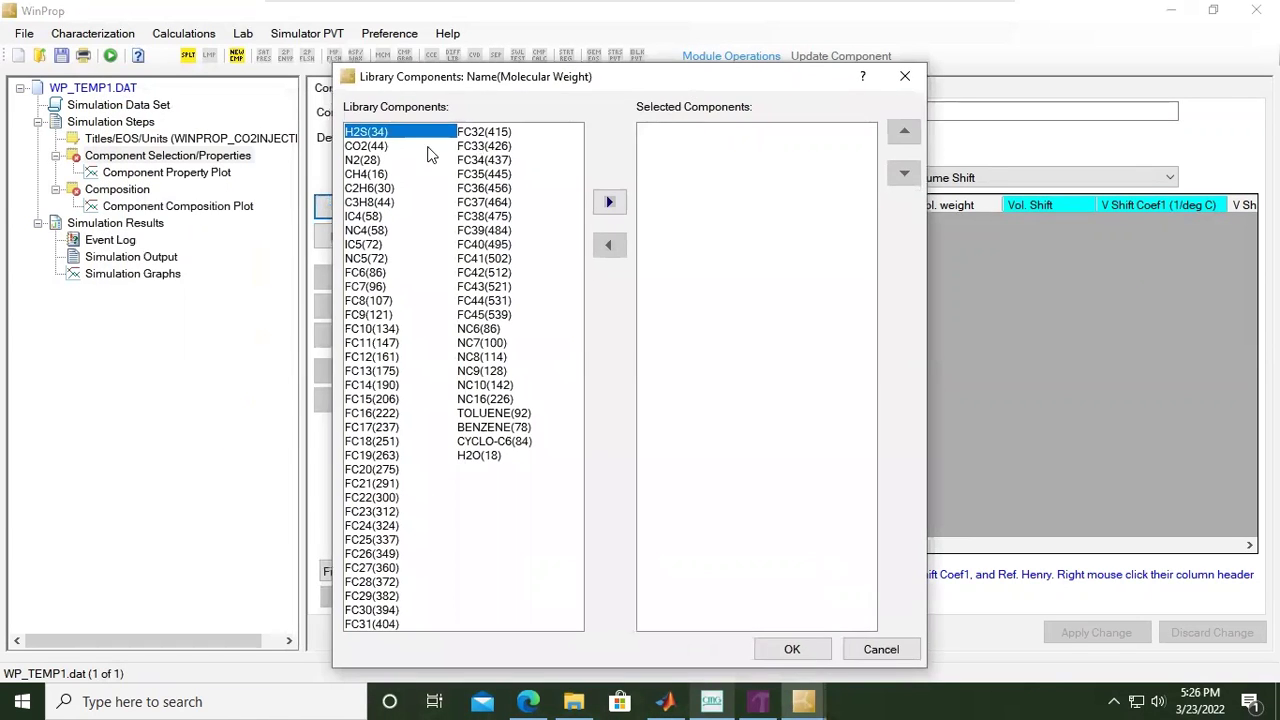
{"action": "left_click", "coordinate": [374, 147]}
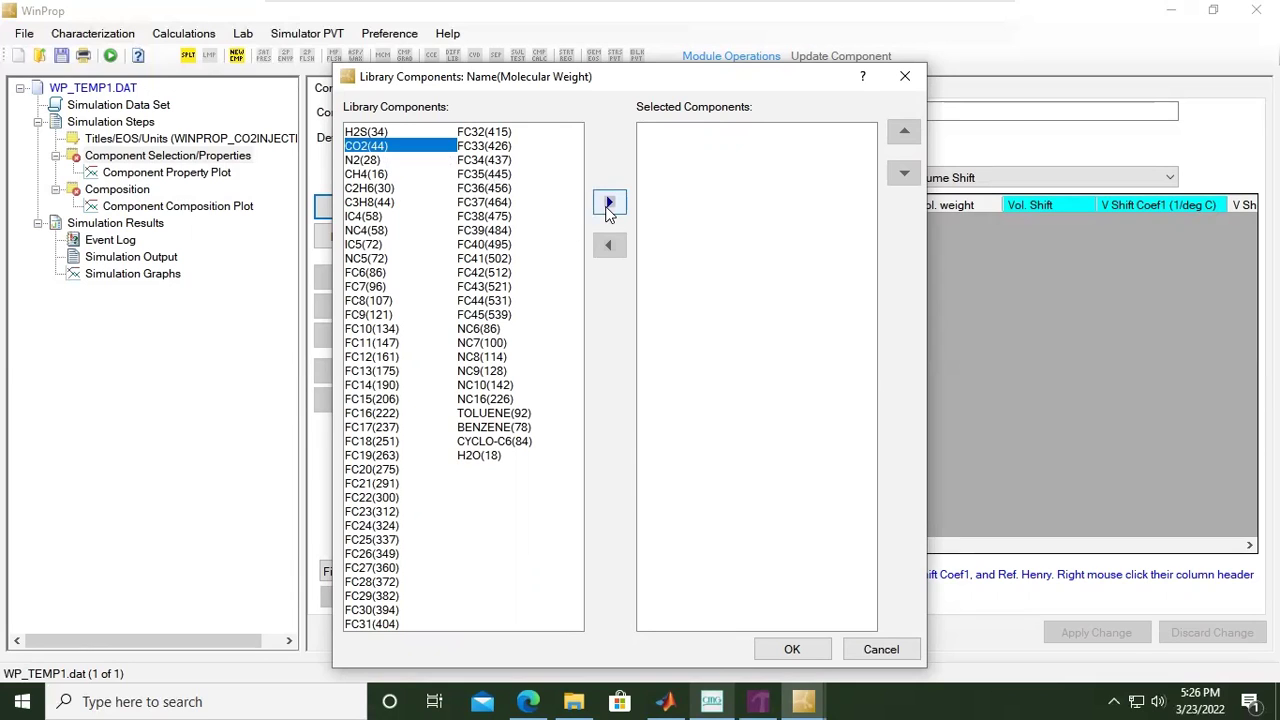
{"action": "left_click", "coordinate": [609, 204]}
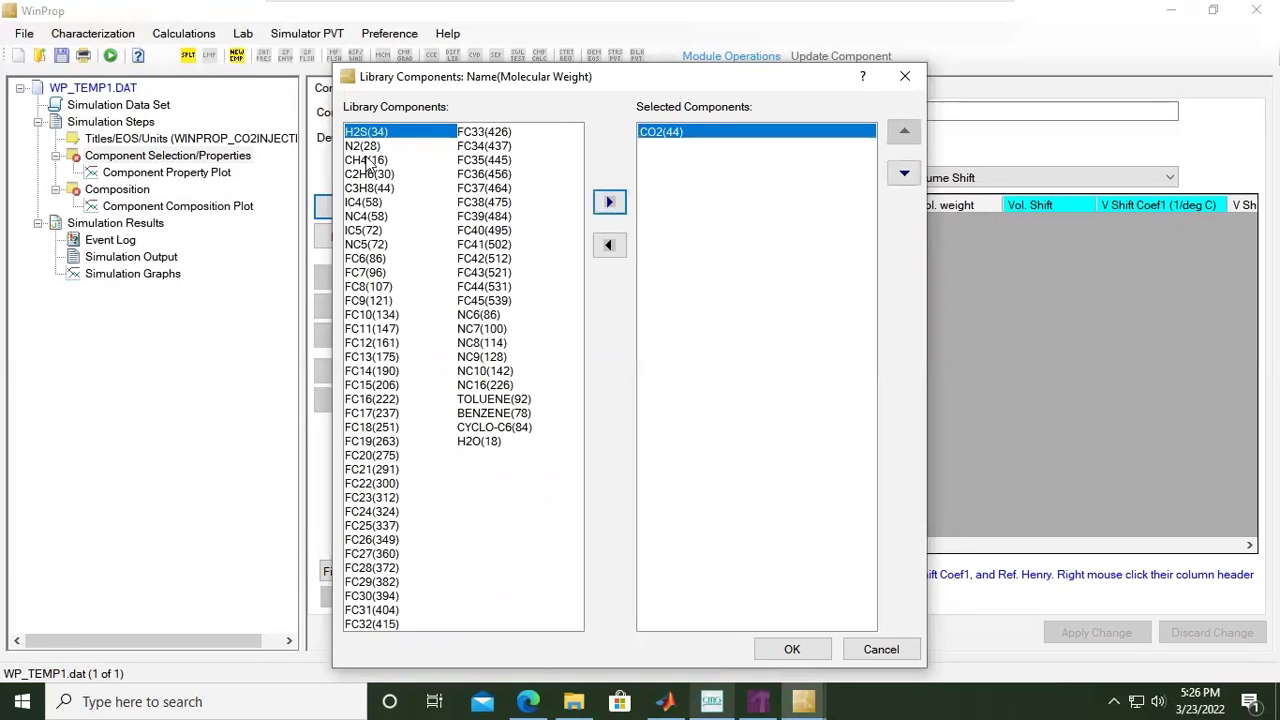
{"action": "left_click", "coordinate": [375, 161]}
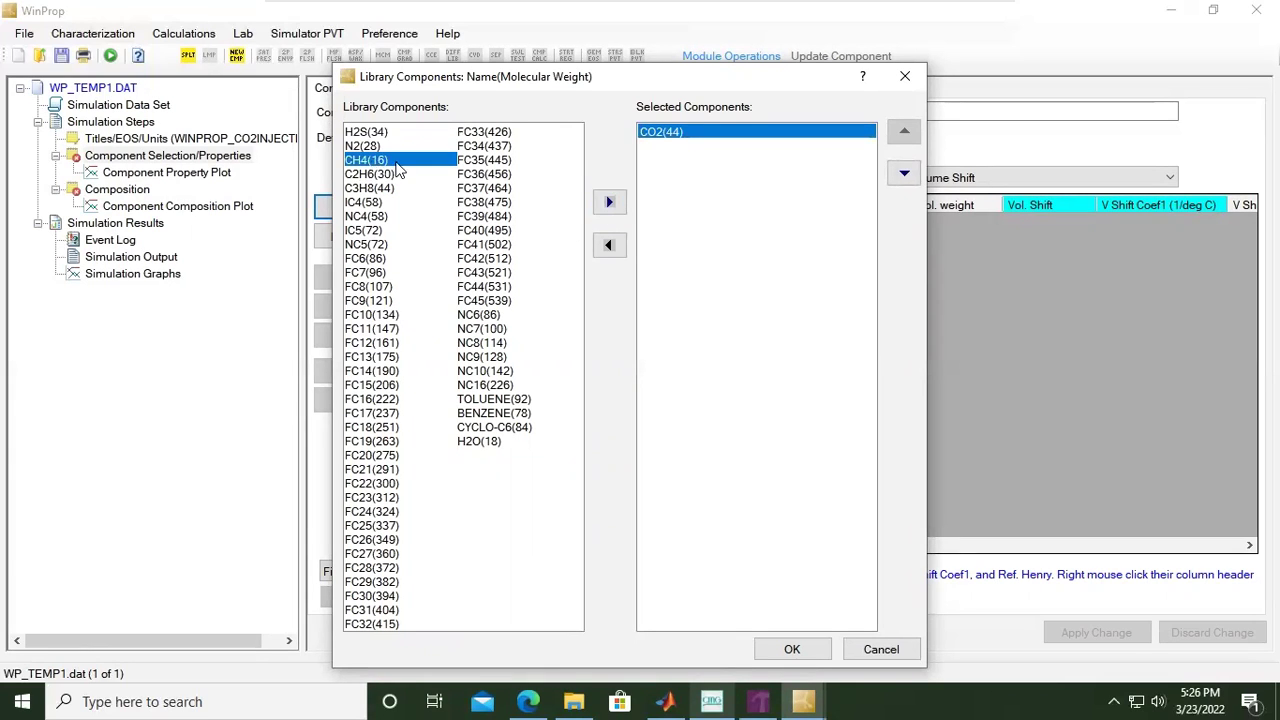
{"action": "left_click", "coordinate": [609, 204]}
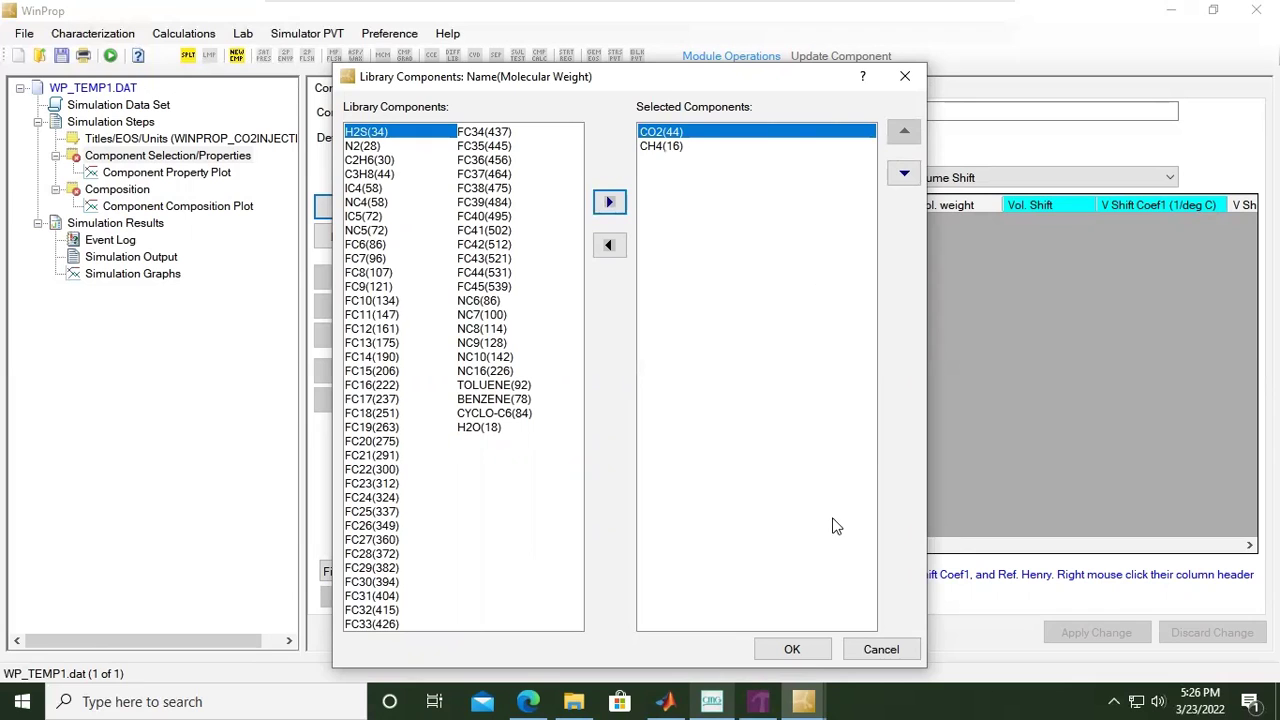
{"action": "left_click", "coordinate": [806, 649]}
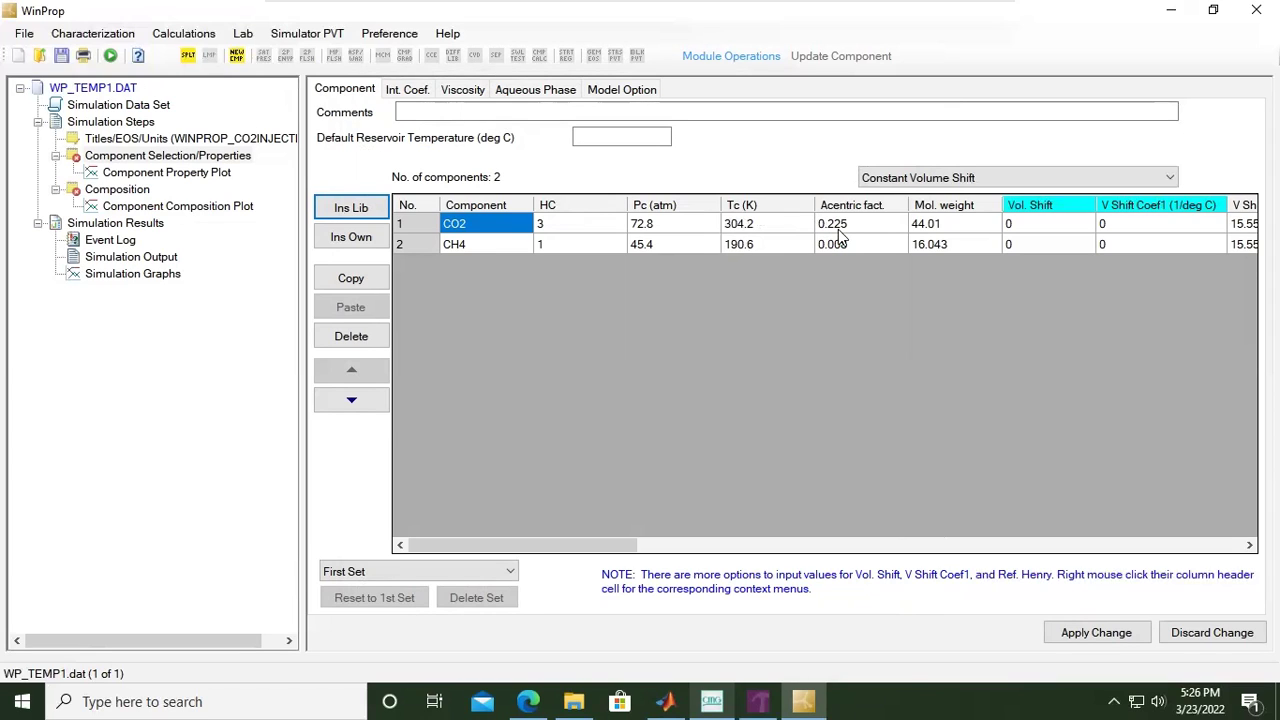
Review the CO2/CH4 property columns, including Vol. Shift options, and apply the component changes
{"action": "left_click_drag", "start_coordinate": [585, 544], "coordinate": [815, 552]}
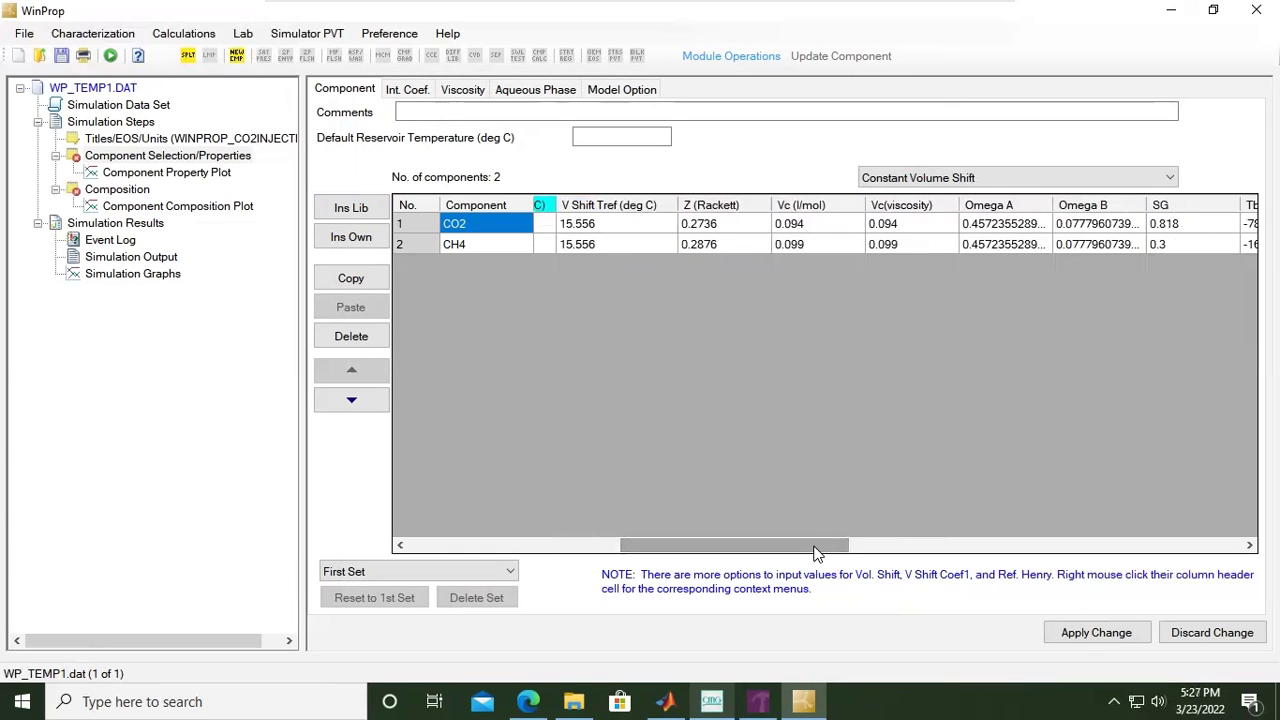
{"action": "left_click_drag", "start_coordinate": [837, 551], "coordinate": [506, 596]}
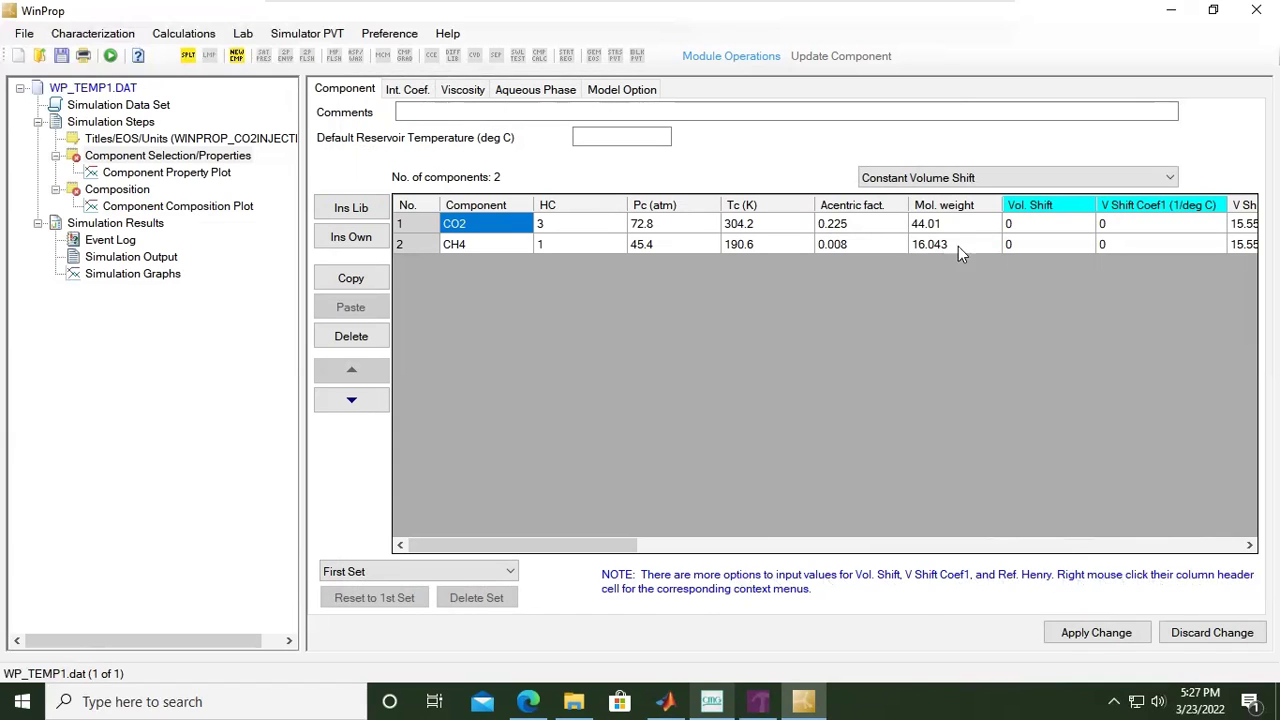
{"action": "left_click", "coordinate": [1040, 210]}
{"action": "right_click", "coordinate": [1040, 210]}
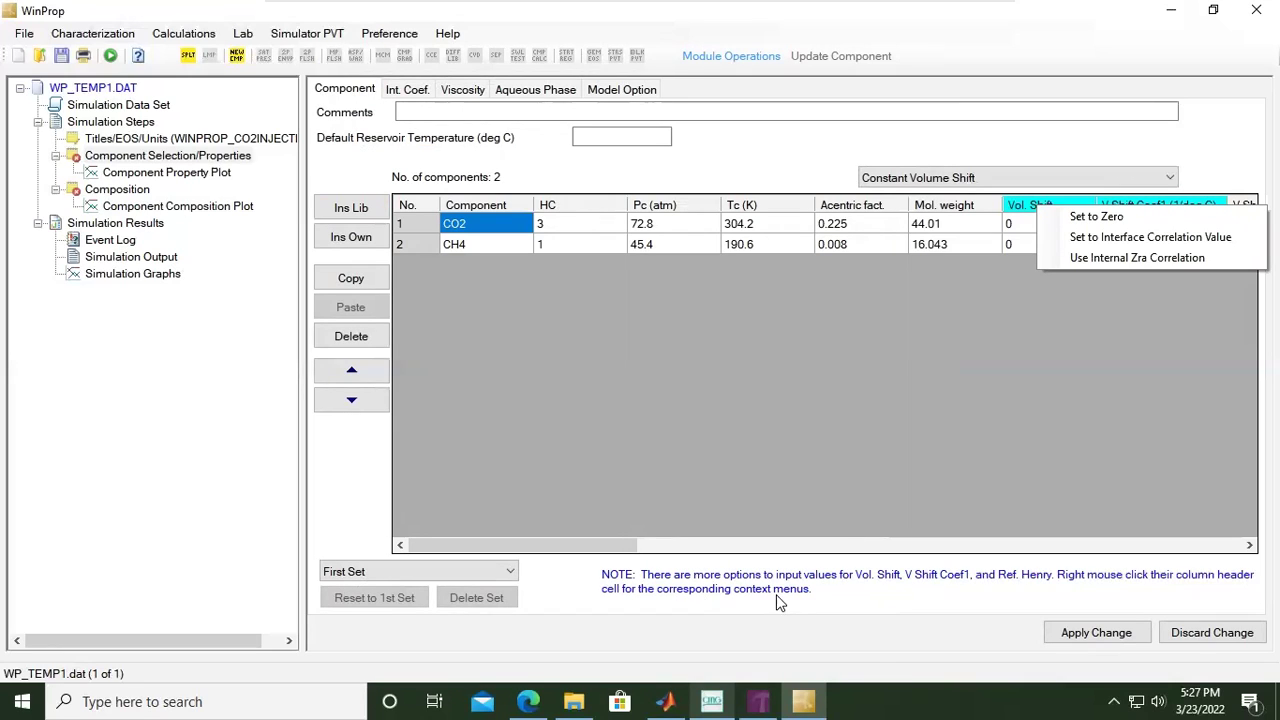
{"action": "left_click", "coordinate": [802, 433]}
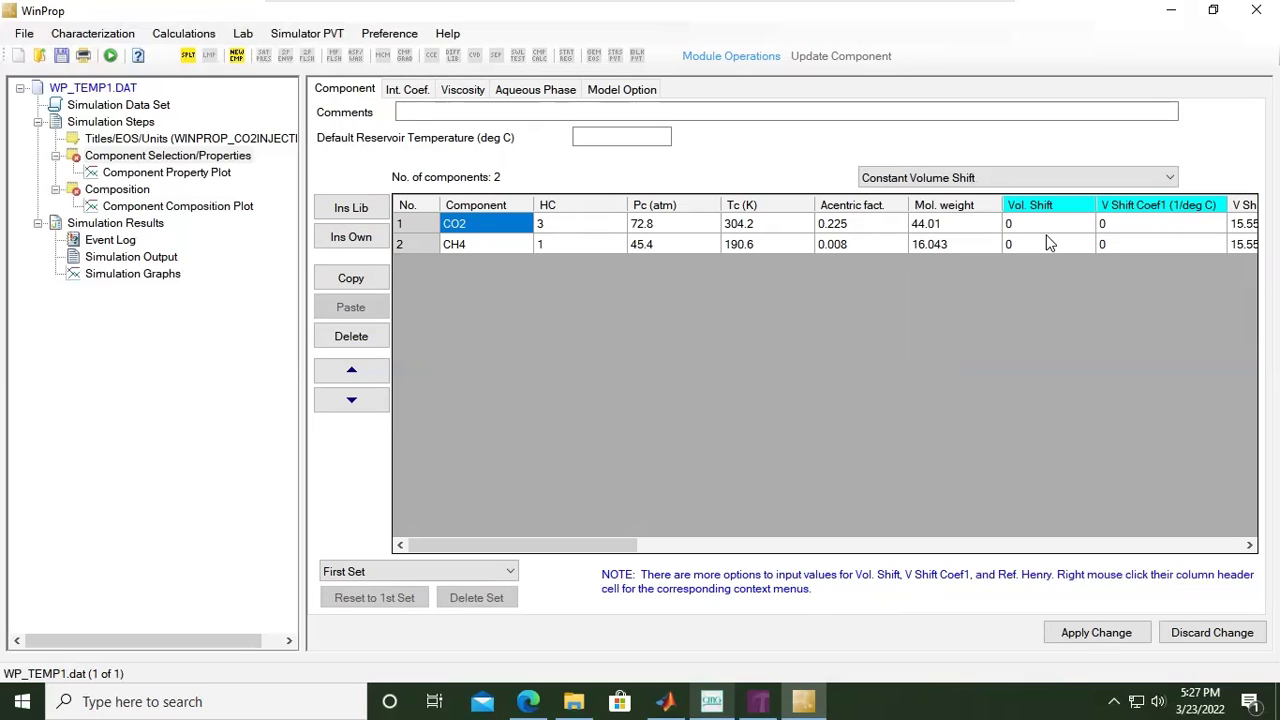
{"action": "left_click", "coordinate": [1104, 634]}
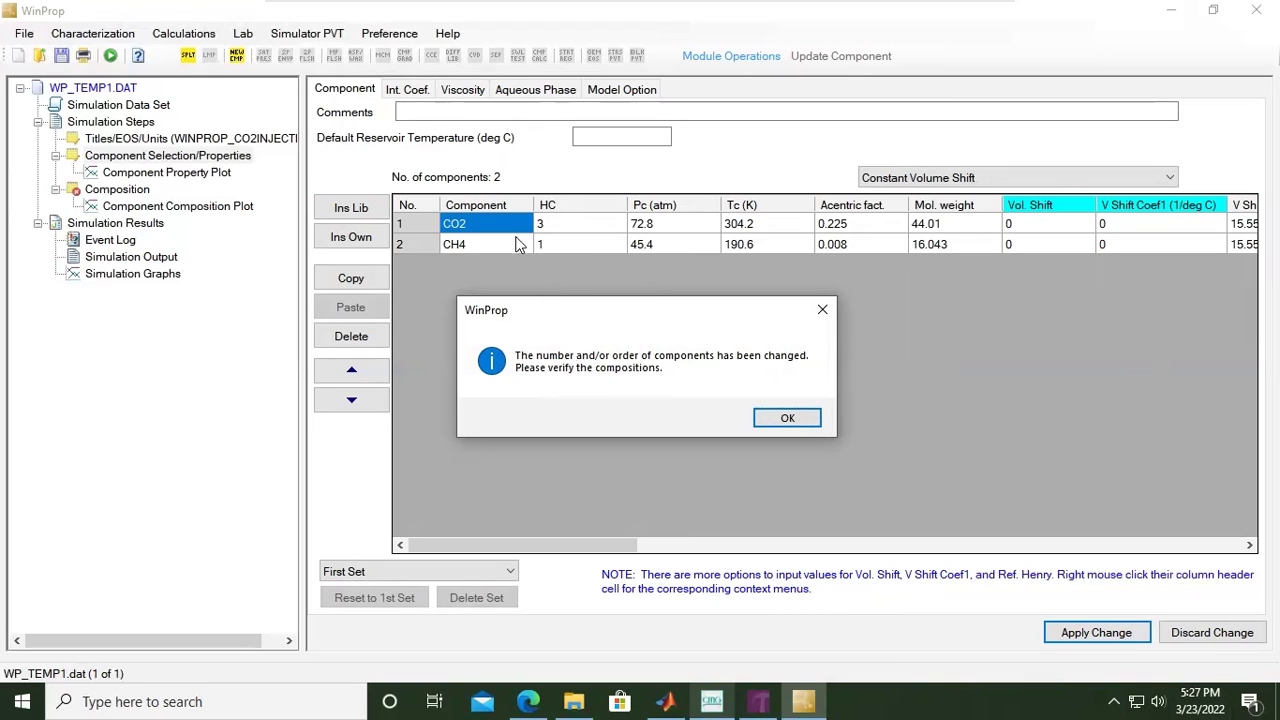
Acknowledge the components-changed notice and review the component property plots and Composition form
{"action": "left_click", "coordinate": [786, 418]}
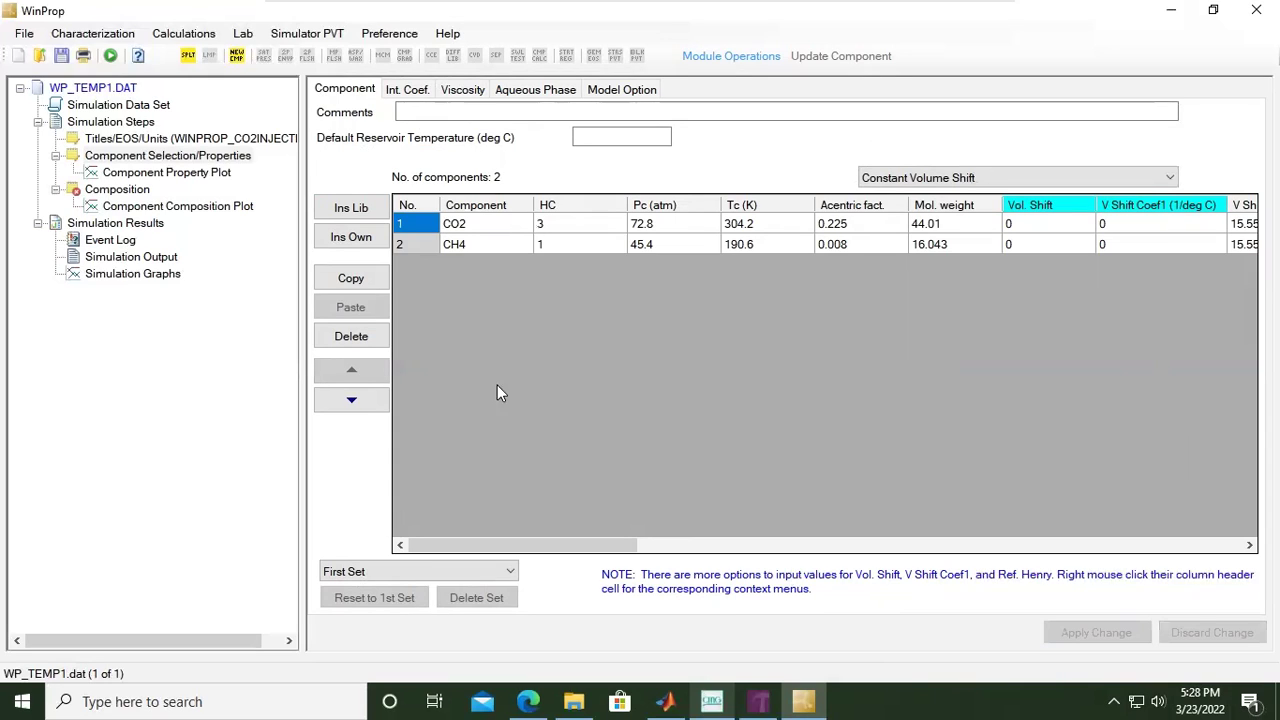
{"action": "left_click", "coordinate": [117, 190]}
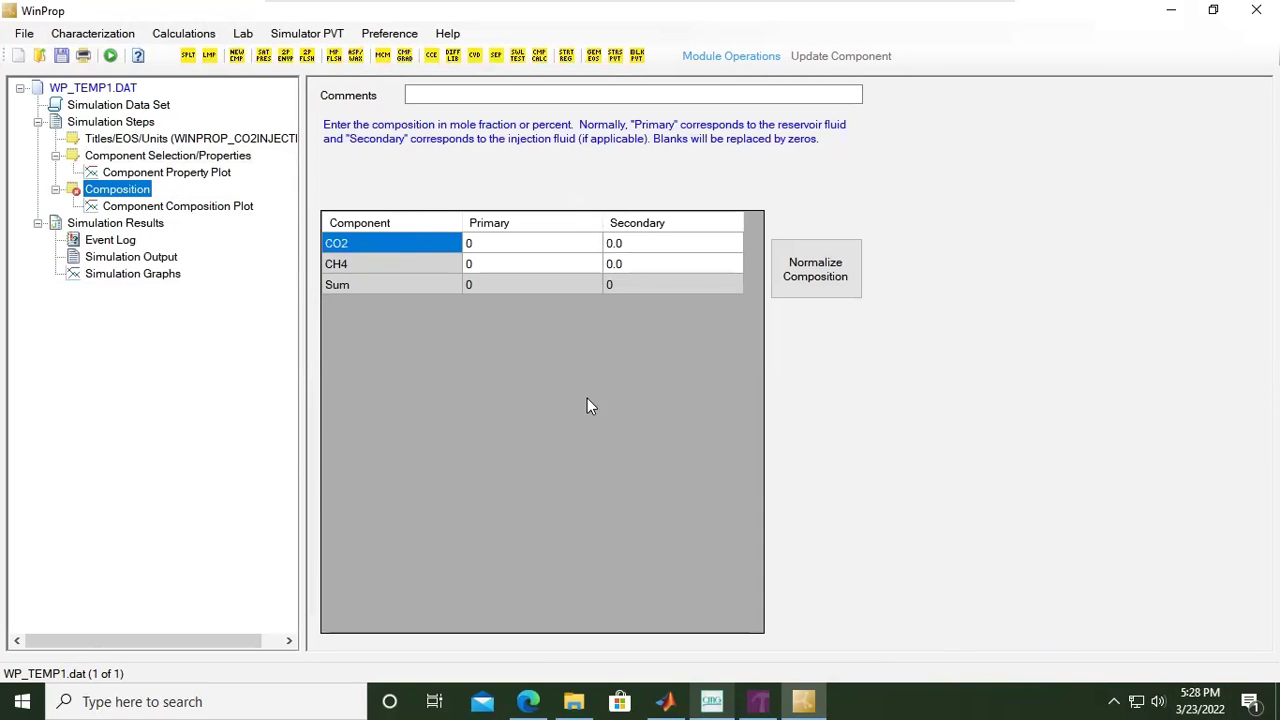
{"action": "left_click", "coordinate": [141, 174]}
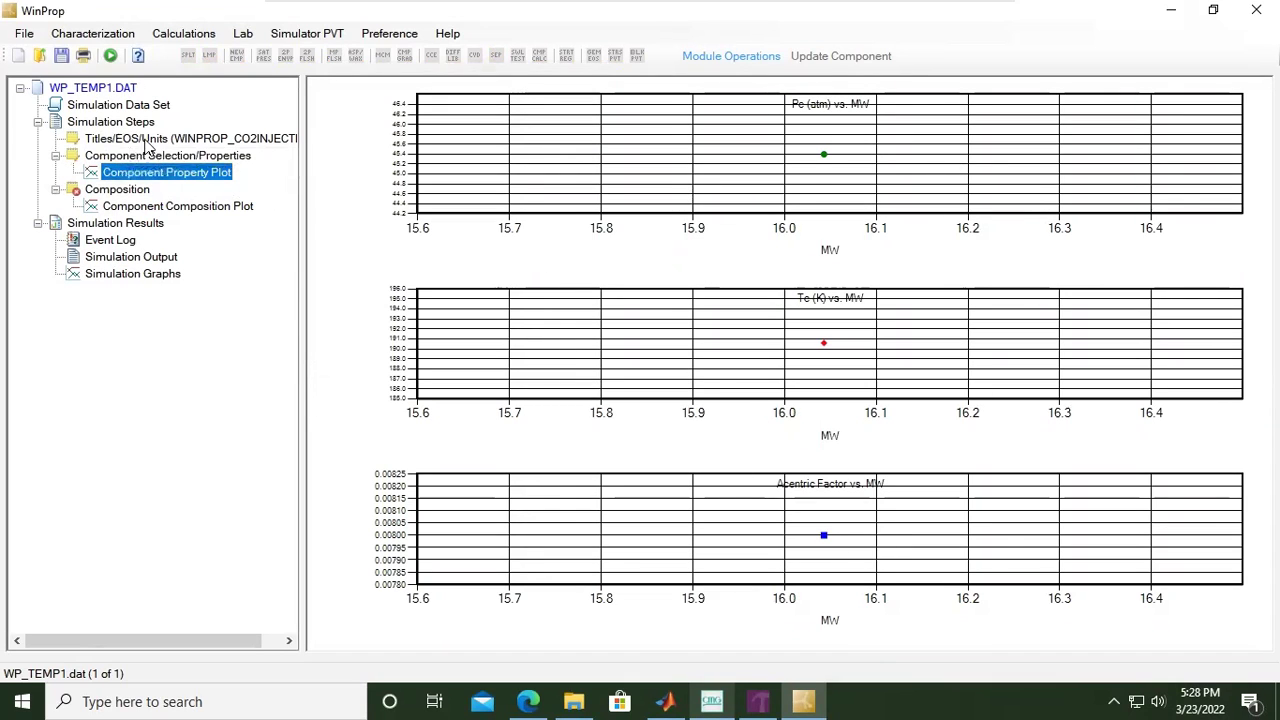
{"action": "left_click", "coordinate": [182, 160]}
{"action": "left_click", "coordinate": [203, 174]}
Enter Primary fractions 0.001 for CO2 and 0.999 for CH4, leaving Secondary at 0
{"action": "left_click", "coordinate": [127, 190]}
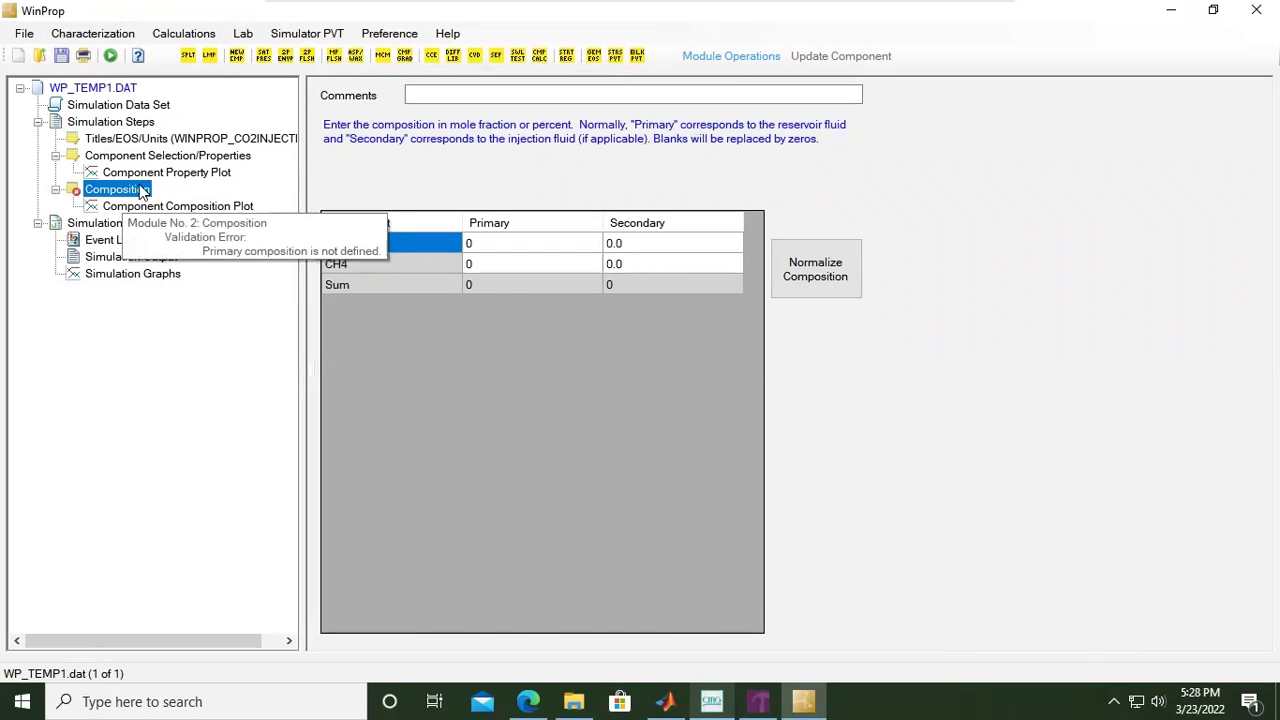
{"action": "left_click", "coordinate": [519, 245]}
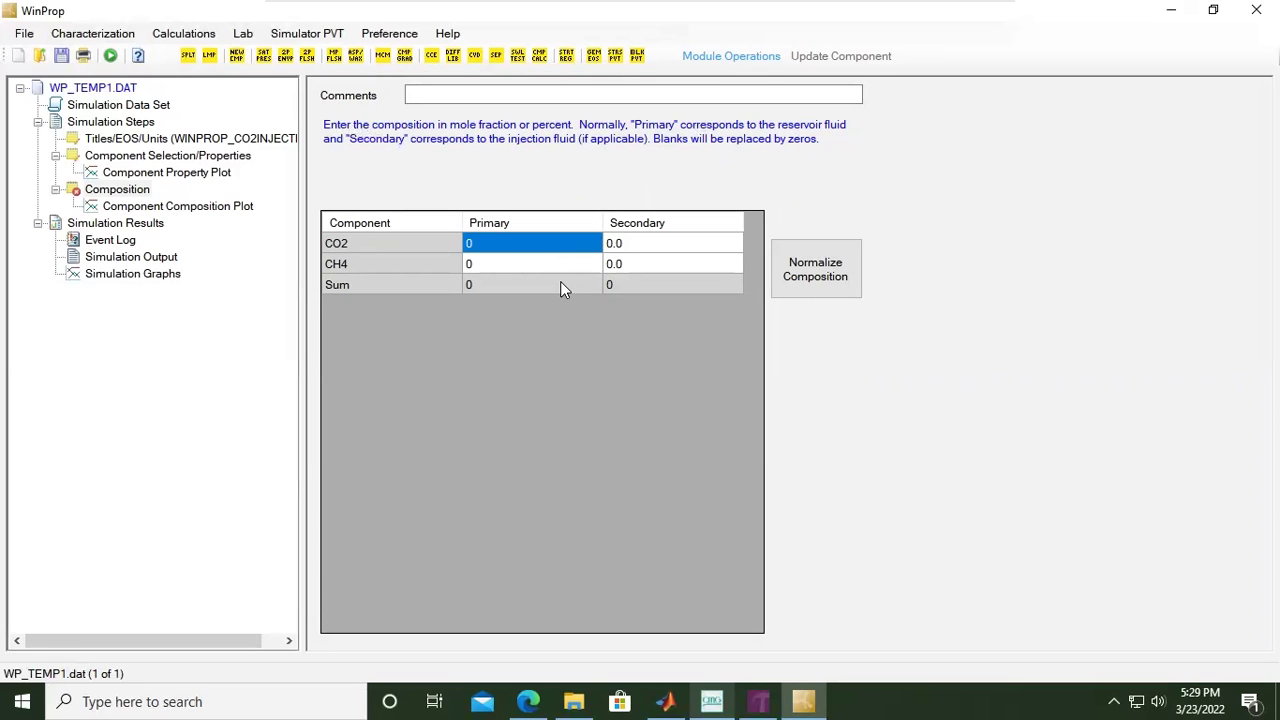
{"action": "left_click", "coordinate": [502, 240]}
{"action": "type", "text": ".001"}
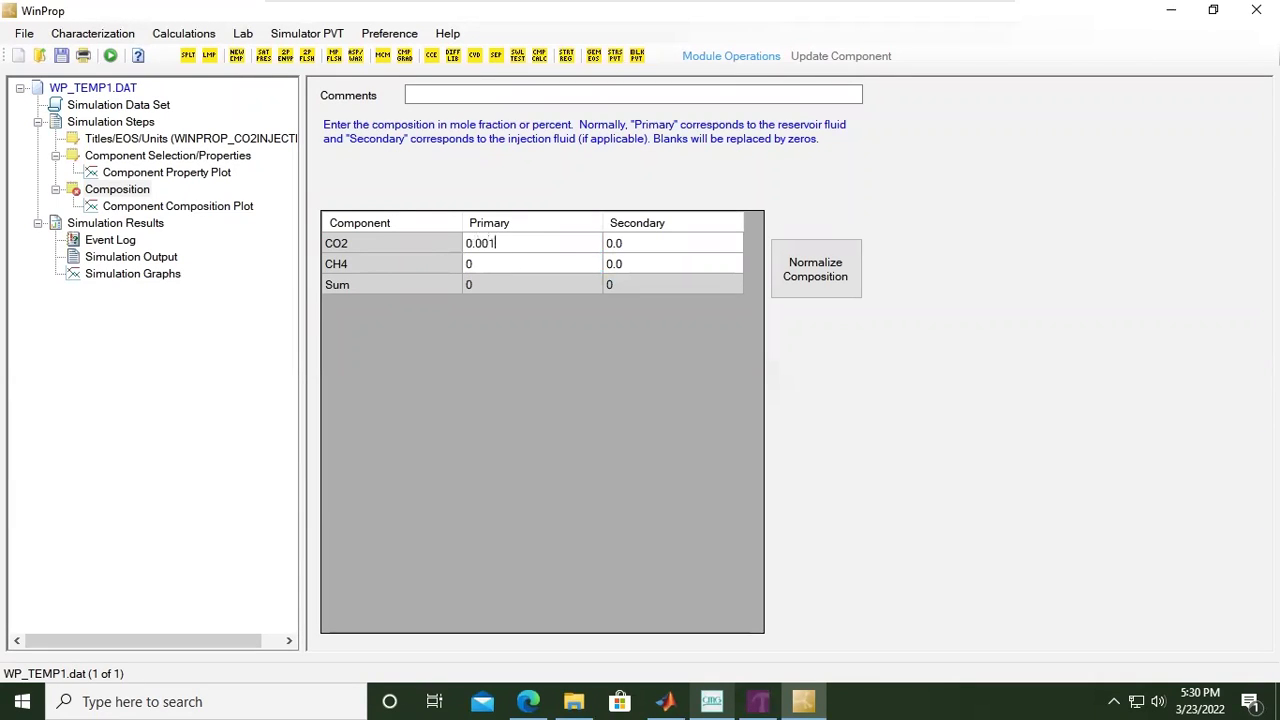
{"action": "left_click", "coordinate": [505, 264]}
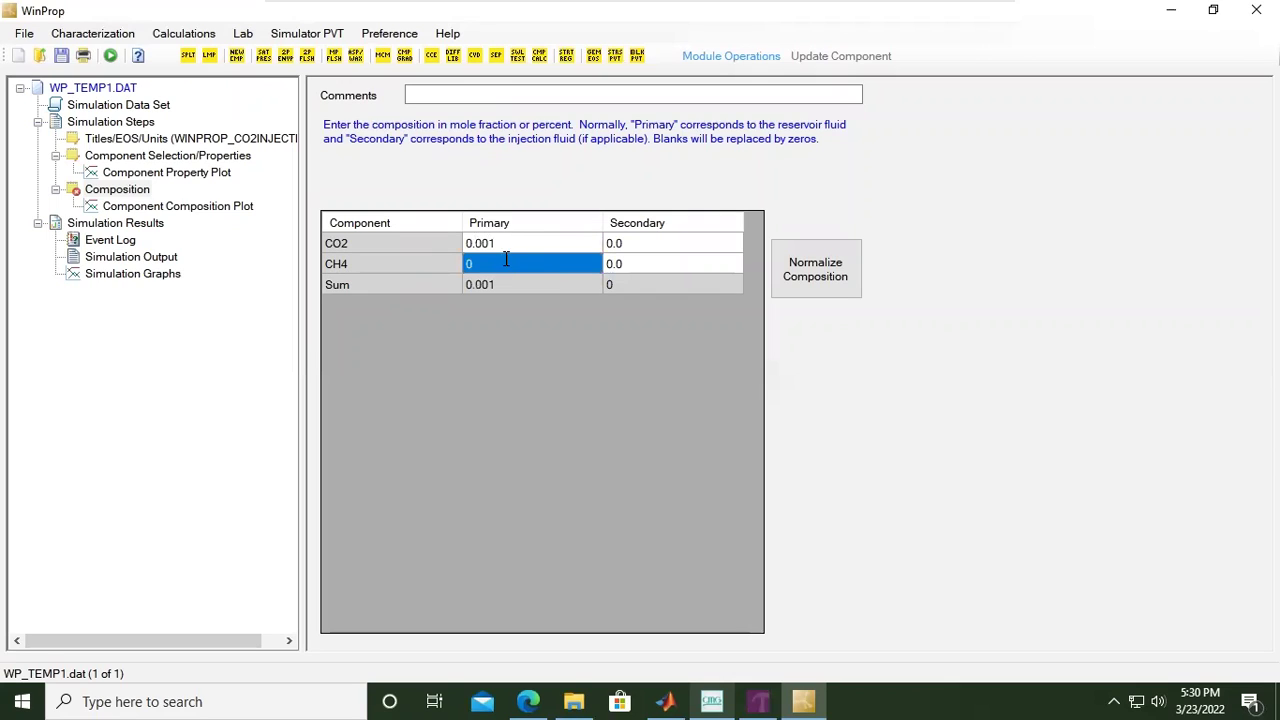
{"action": "left_click", "coordinate": [504, 260]}
{"action": "type", "text": ".999"}
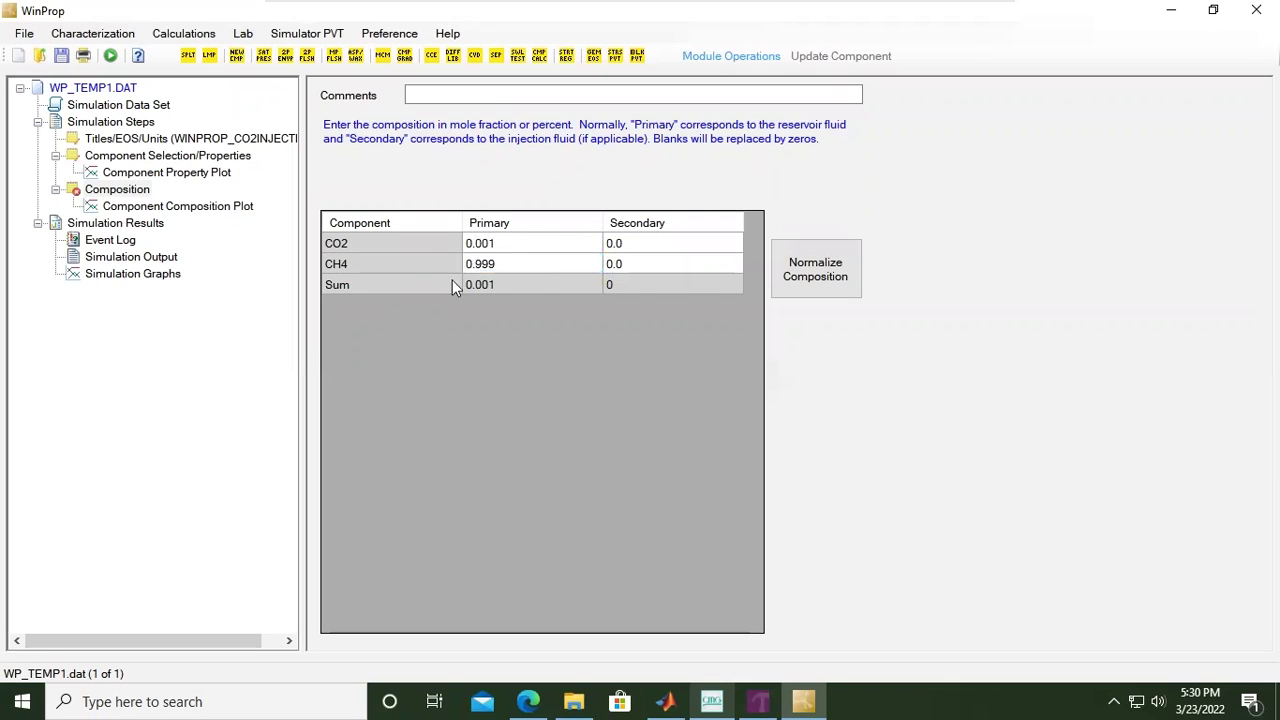
{"action": "left_click", "coordinate": [504, 287]}
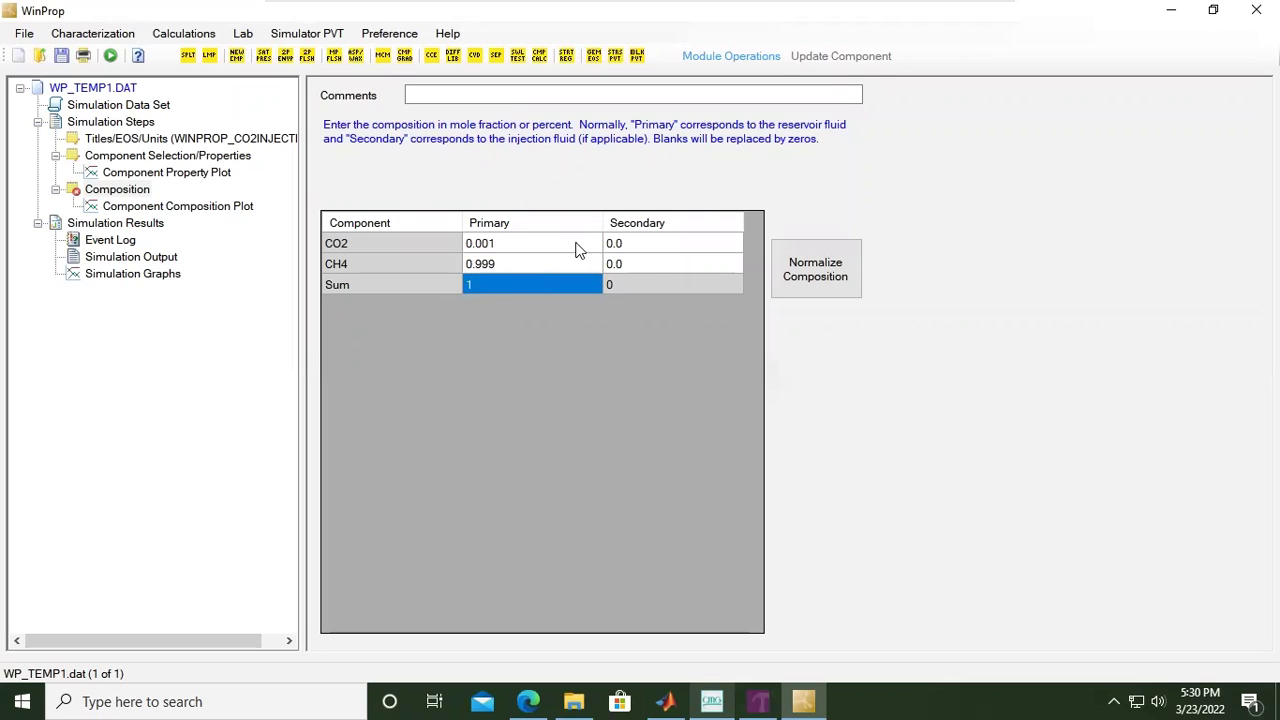
{"action": "left_click", "coordinate": [653, 261]}
{"action": "left_click", "coordinate": [654, 241]}
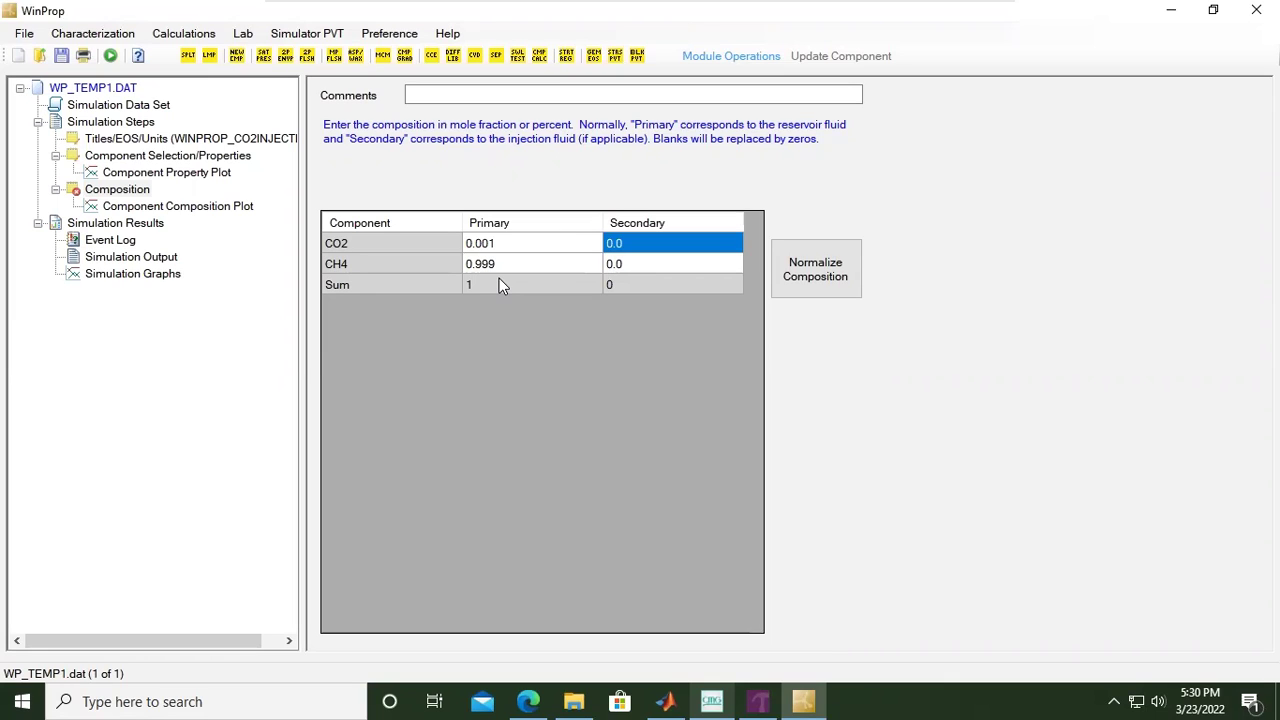
Save the WinProp dataset under the new name WINPROP_CO2INJECTION
{"action": "left_click", "coordinate": [23, 36]}
{"action": "left_click", "coordinate": [23, 36]}
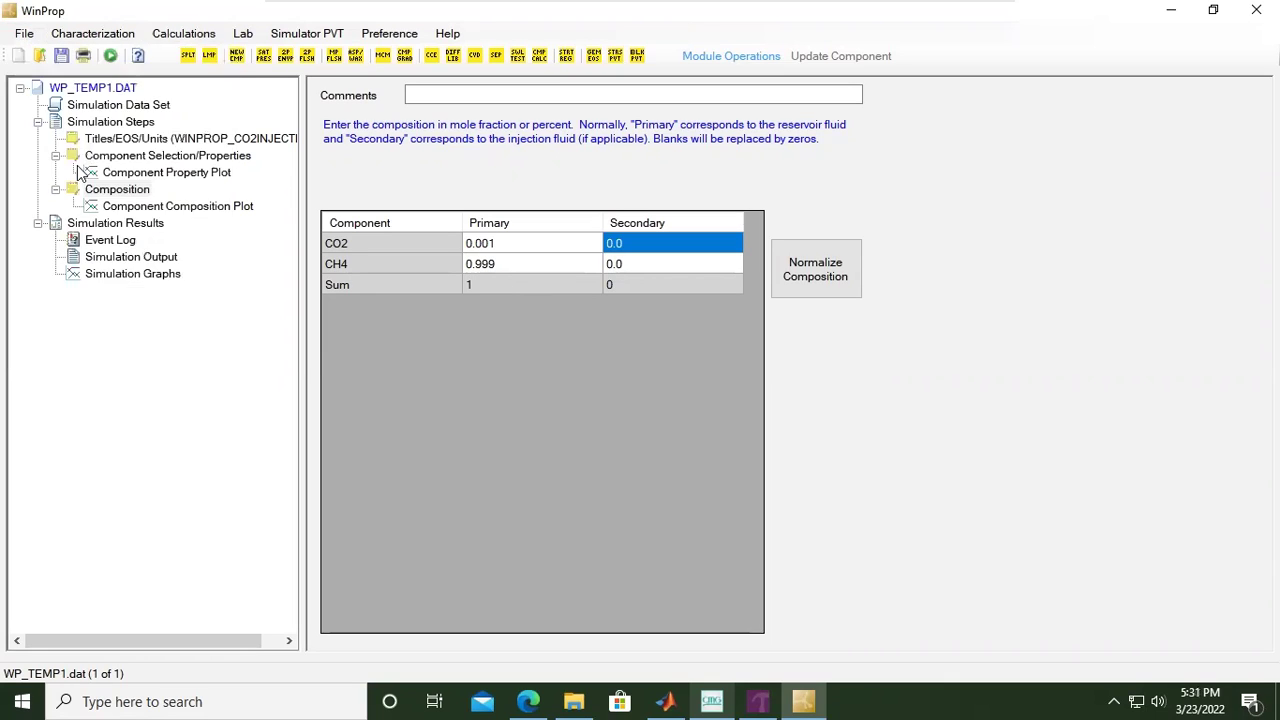
{"action": "left_click", "coordinate": [22, 33]}
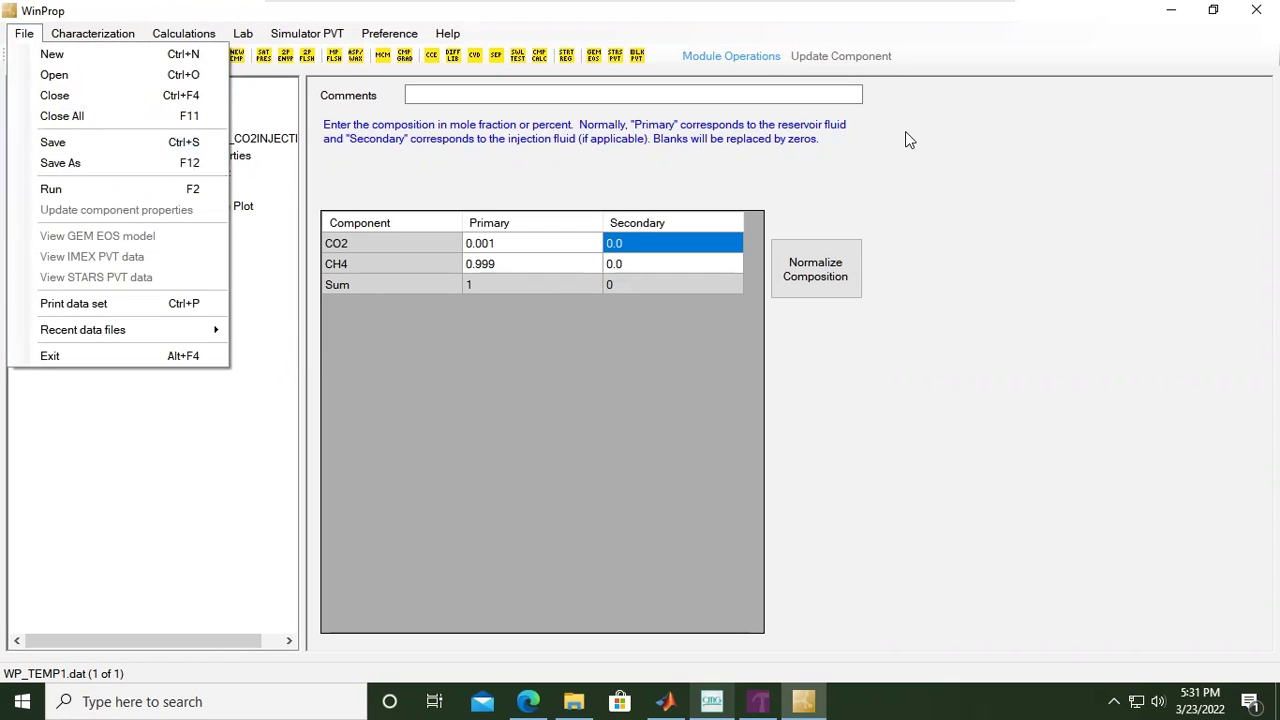
{"action": "key", "text": "F12"}
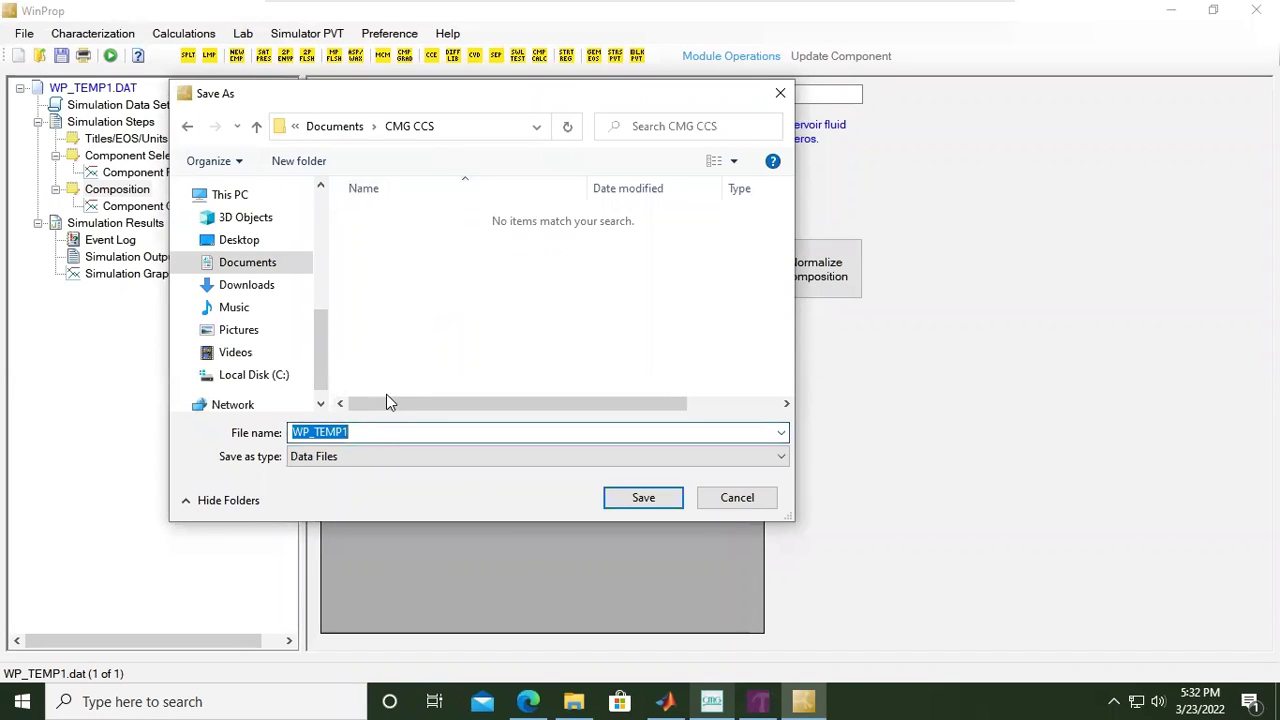
{"action": "left_click", "coordinate": [377, 434]}
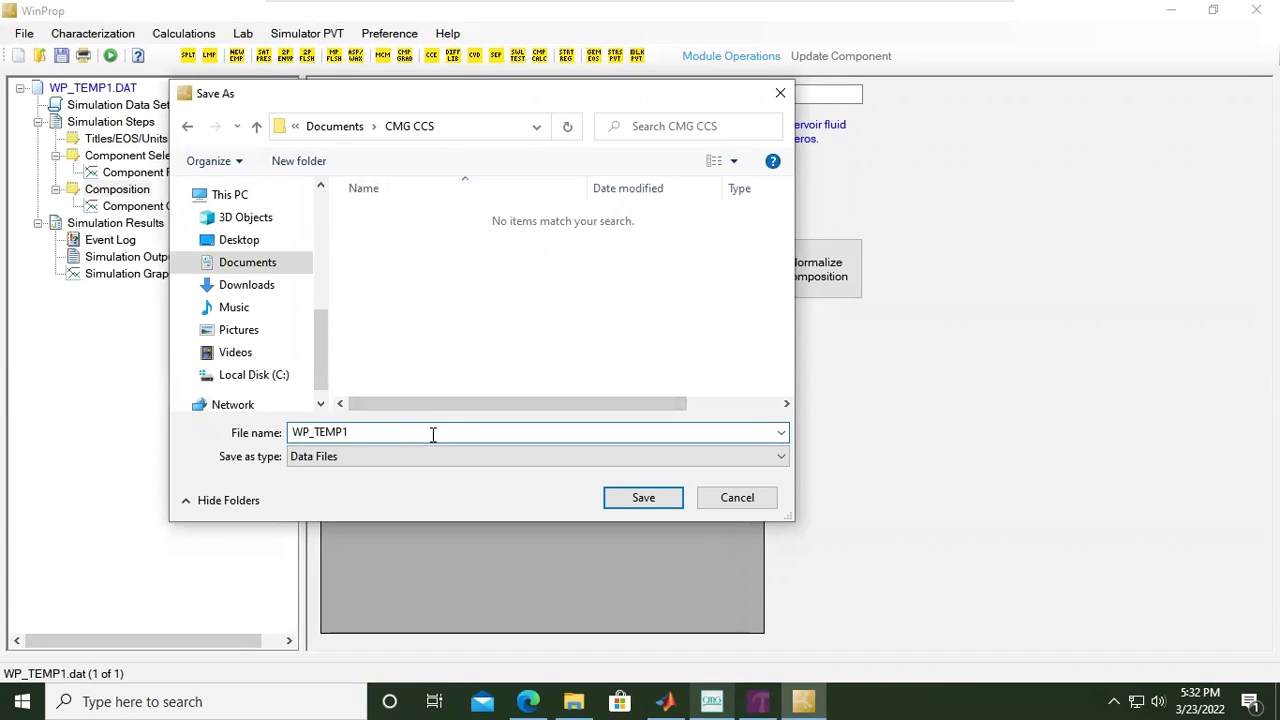
{"action": "left_click_drag", "start_coordinate": [433, 434], "coordinate": [256, 430]}
{"action": "type", "text": "WINPROP_CO2INJECTION"}
{"action": "left_click", "coordinate": [642, 502]}
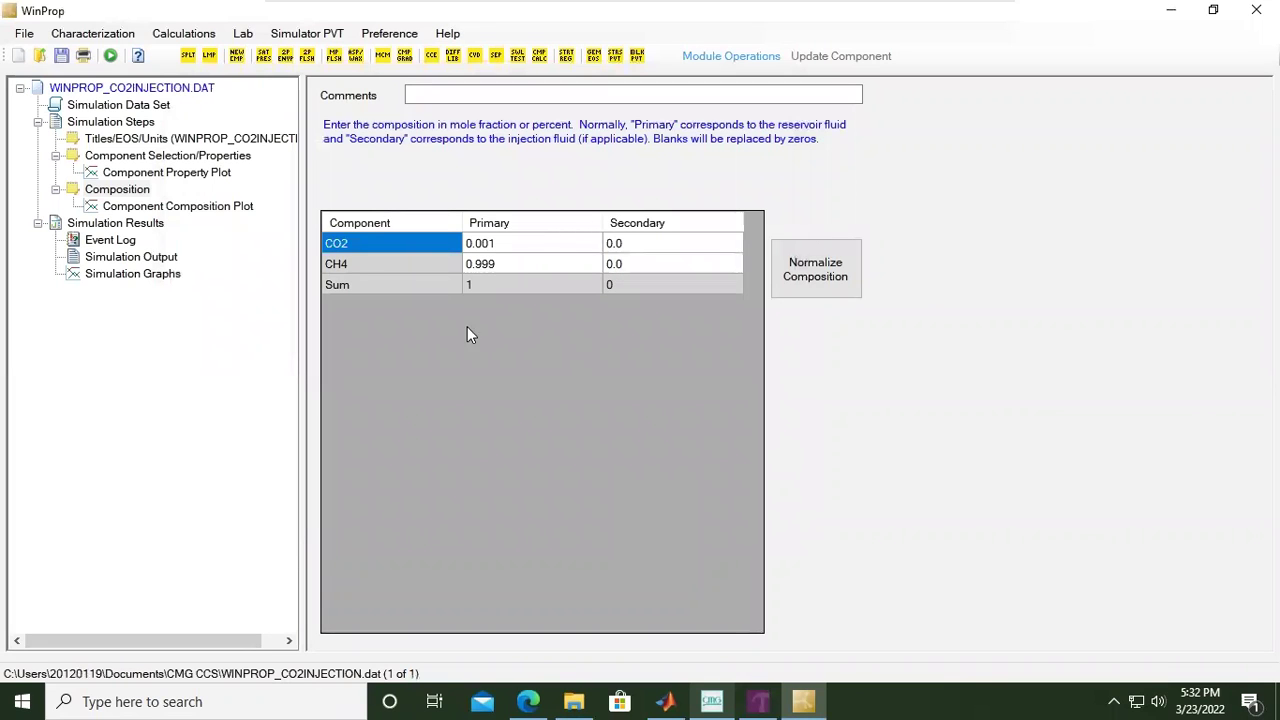
View the composition bar chart, then return to the CO2/CH4 composition table
{"action": "left_click", "coordinate": [216, 207]}
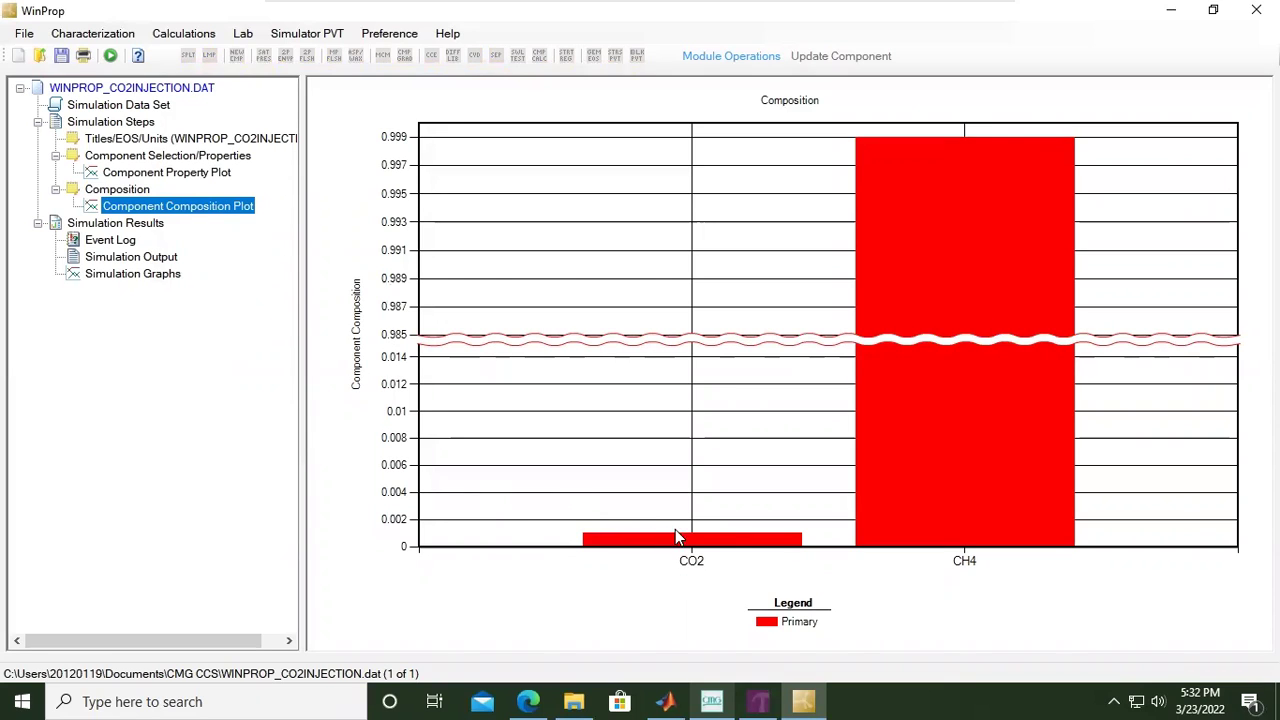
{"action": "mouse_move", "coordinate": [886, 369]}
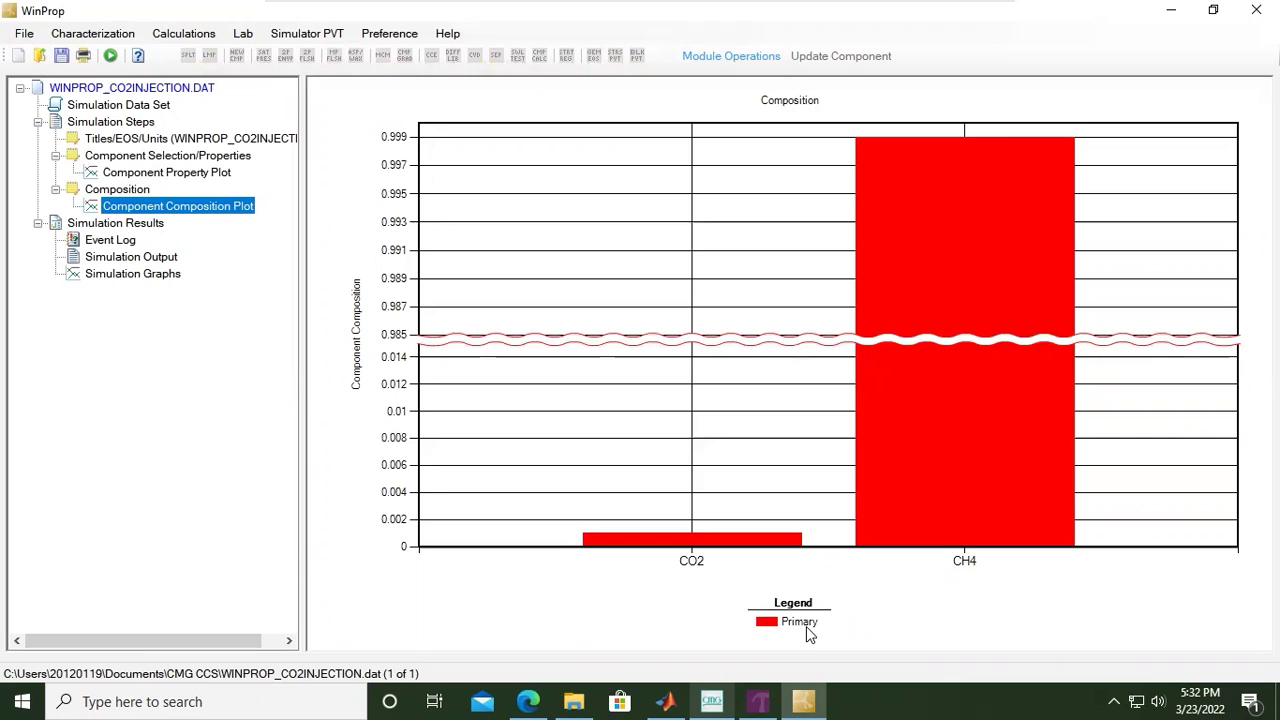
{"action": "left_click", "coordinate": [120, 190]}
Add a CMG GEM EOS Model simulator PVT step right after the Composition step
{"action": "right_click", "coordinate": [130, 192]}
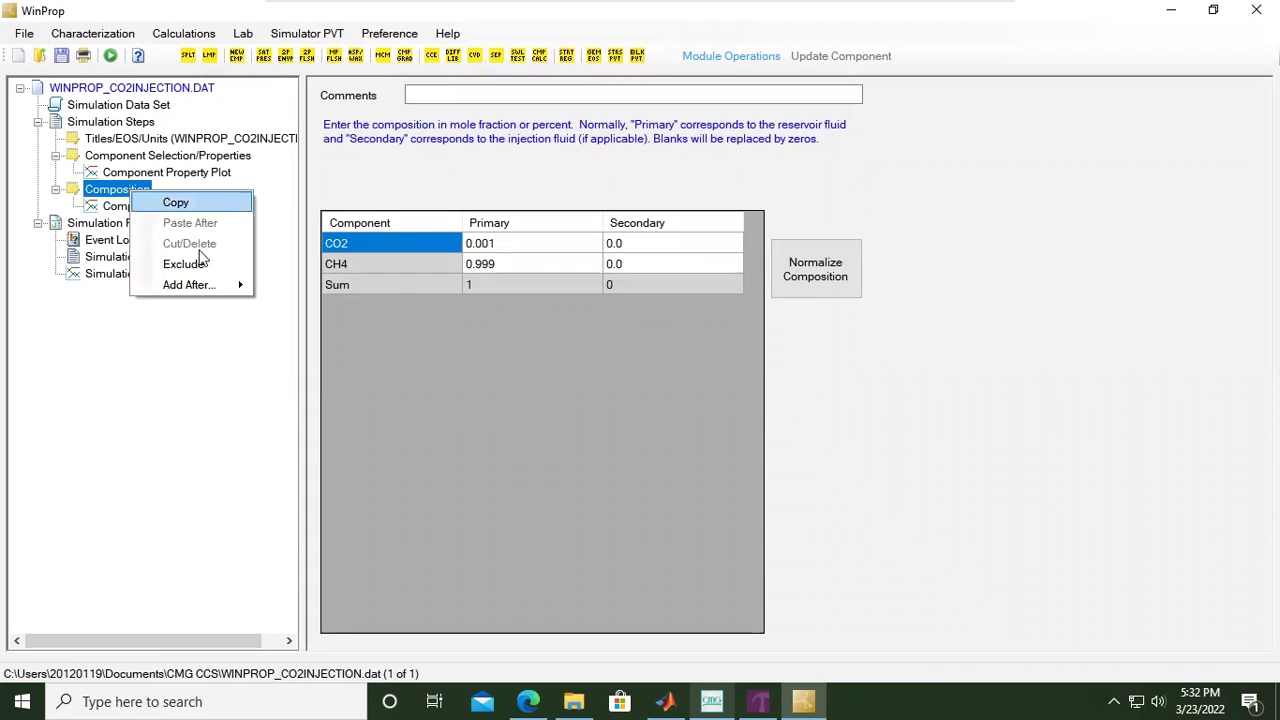
{"action": "mouse_move", "coordinate": [199, 285]}
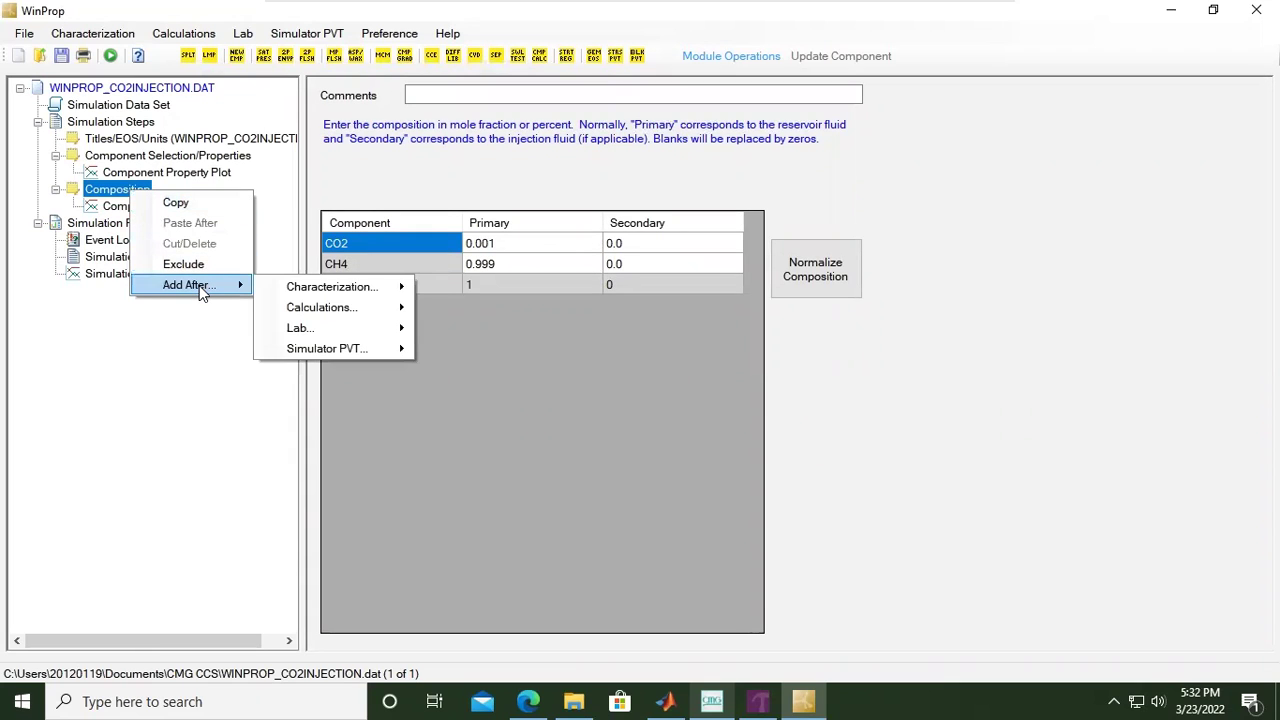
{"action": "mouse_move", "coordinate": [356, 352]}
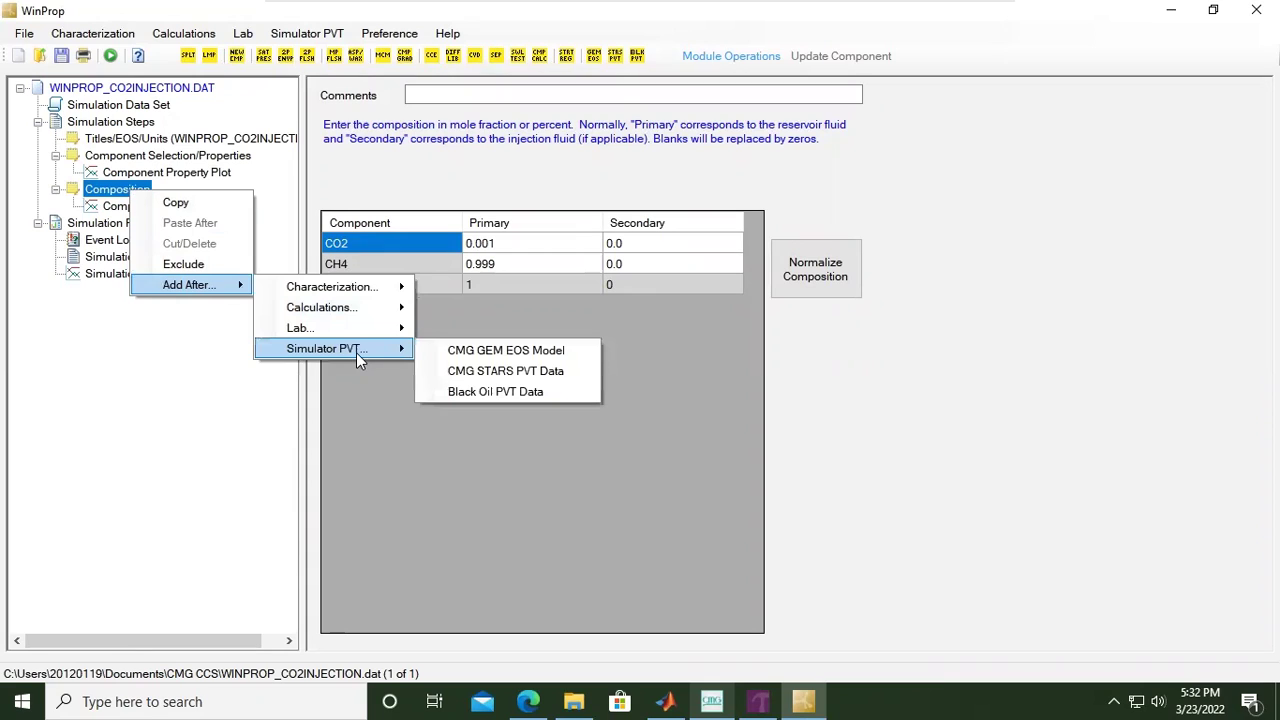
{"action": "left_click", "coordinate": [580, 354]}
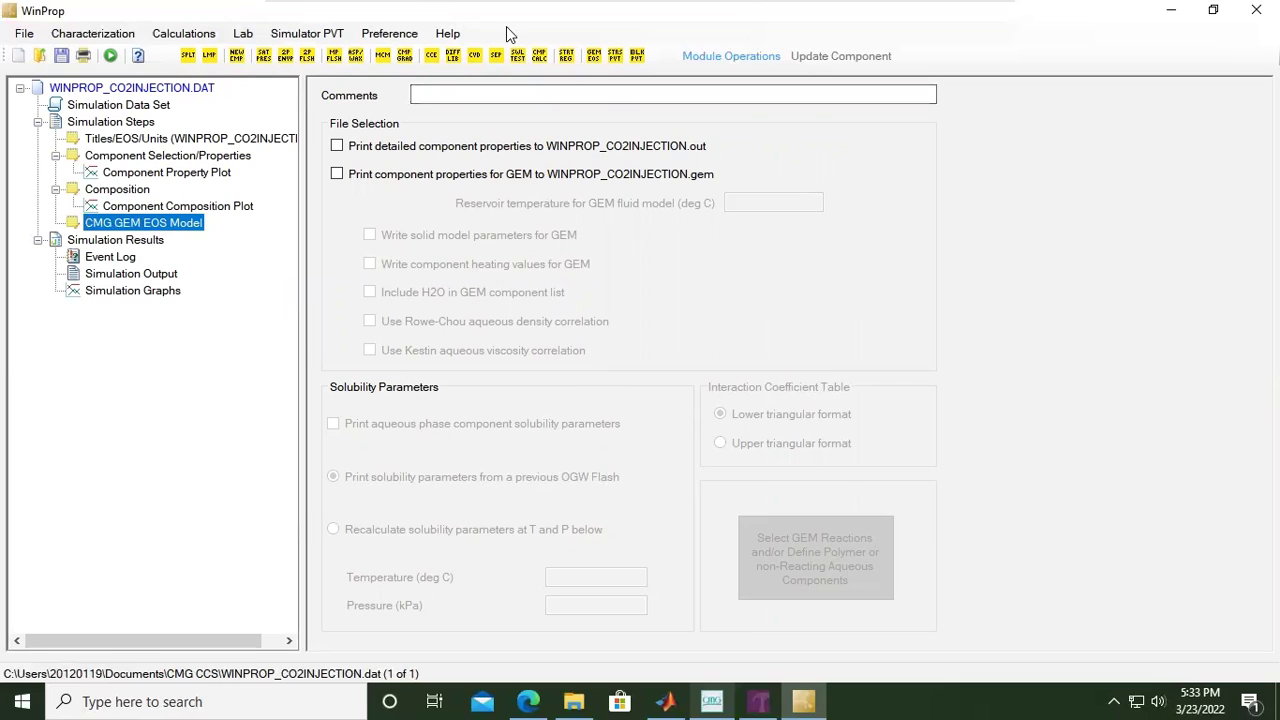
Print GEM component properties at 50 deg C, enabling Rowe-Chou density and Kestin viscosity correlations
{"action": "left_click", "coordinate": [430, 97]}
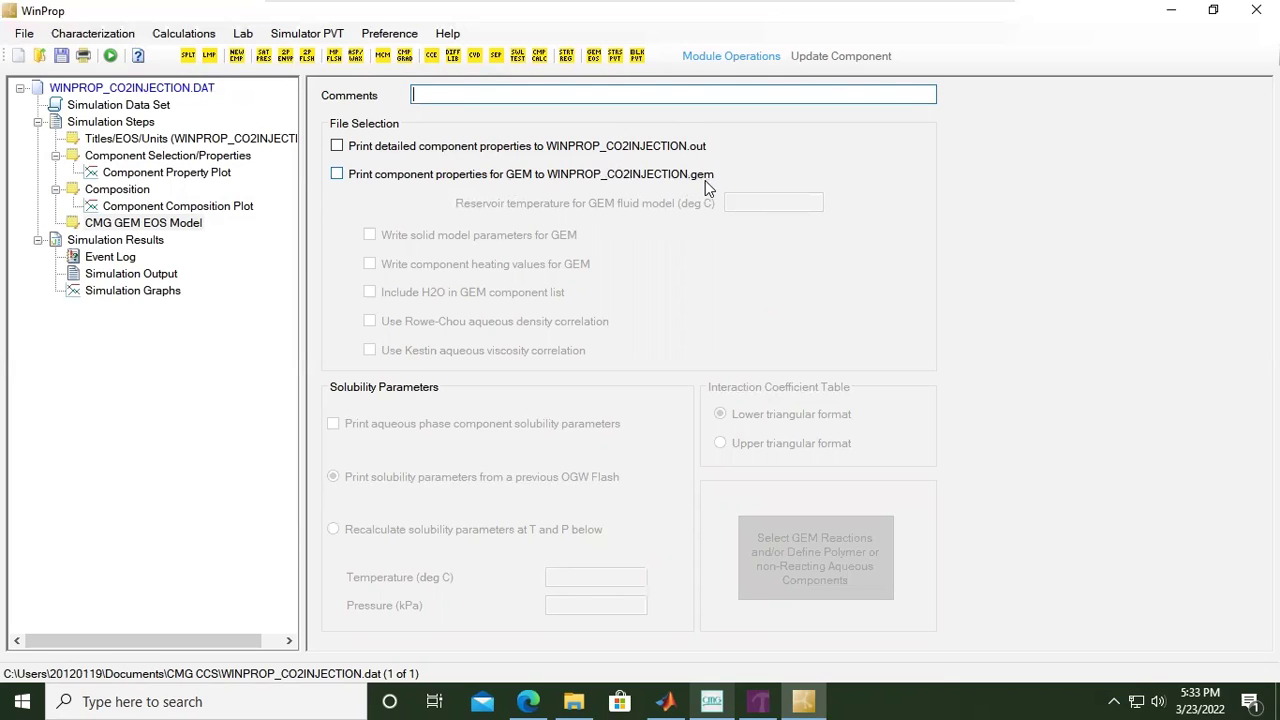
{"action": "left_click", "coordinate": [337, 175]}
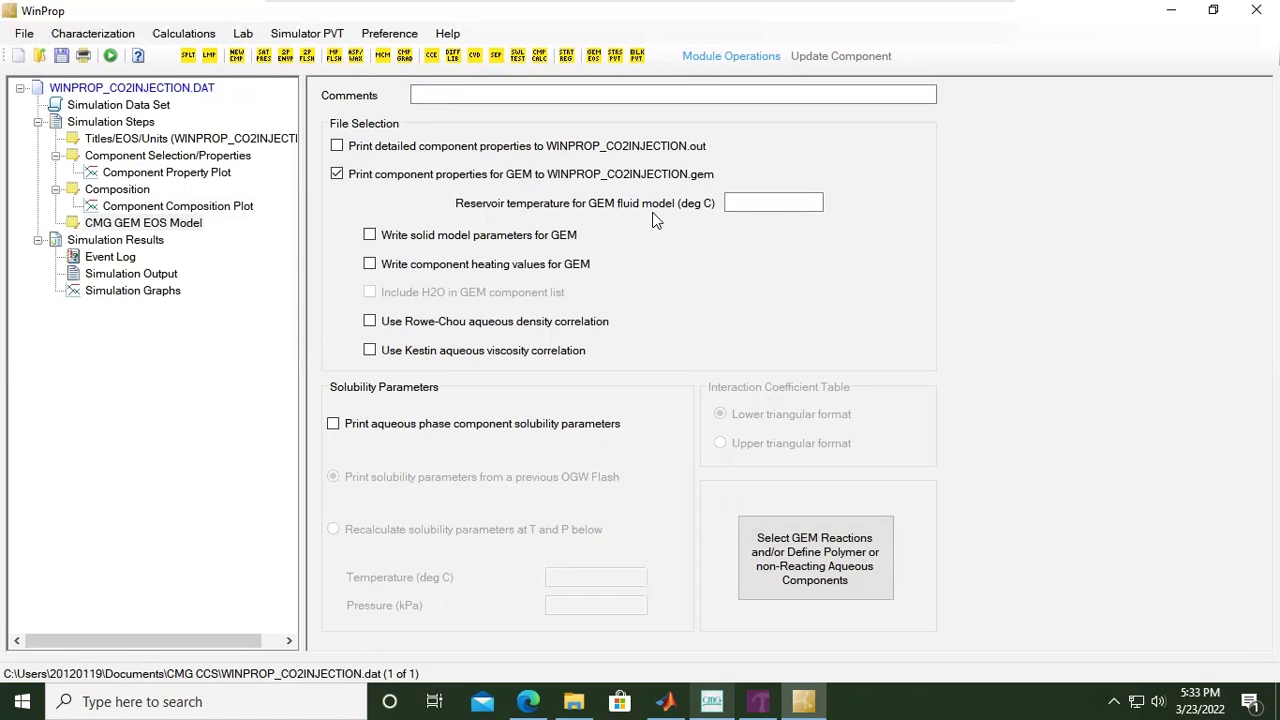
{"action": "left_click", "coordinate": [759, 206]}
{"action": "type", "text": "50"}
{"action": "left_click", "coordinate": [371, 322]}
{"action": "left_click", "coordinate": [370, 350]}
Save WINPROP_CO2INJECTION.dat and run it, confirming 'Validation OK.' in the event log
{"action": "left_click", "coordinate": [111, 56]}
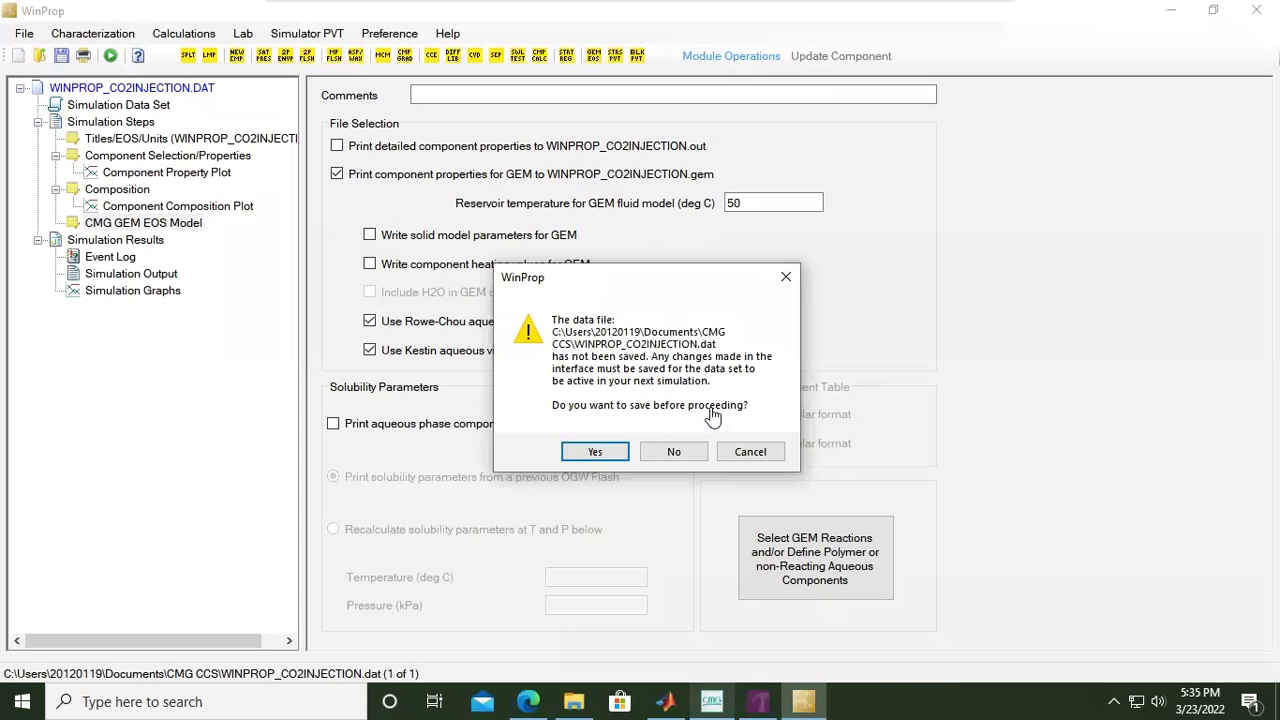
{"action": "left_click", "coordinate": [595, 452]}
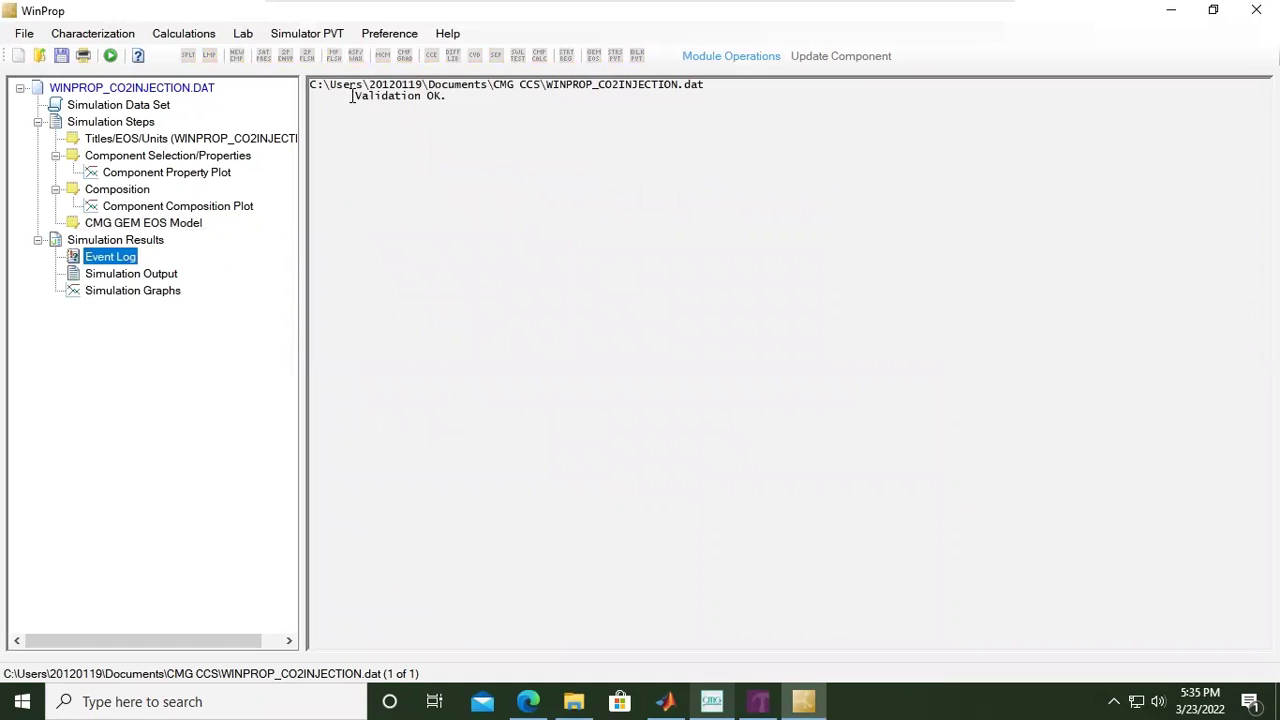
{"action": "left_click_drag", "start_coordinate": [356, 96], "coordinate": [468, 117]}
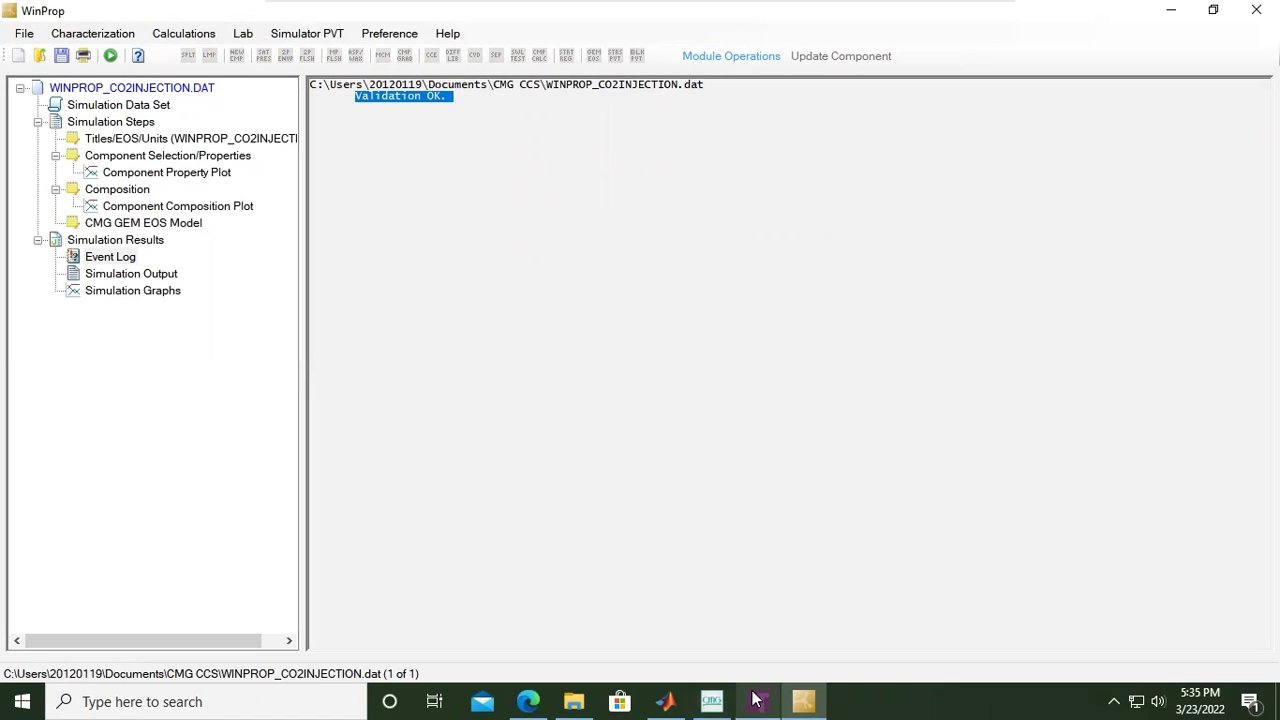
In the Launcher, find the generated WINPROP_CO2INJECTION.gem and .dat files in Documents
{"action": "left_click", "coordinate": [711, 701]}
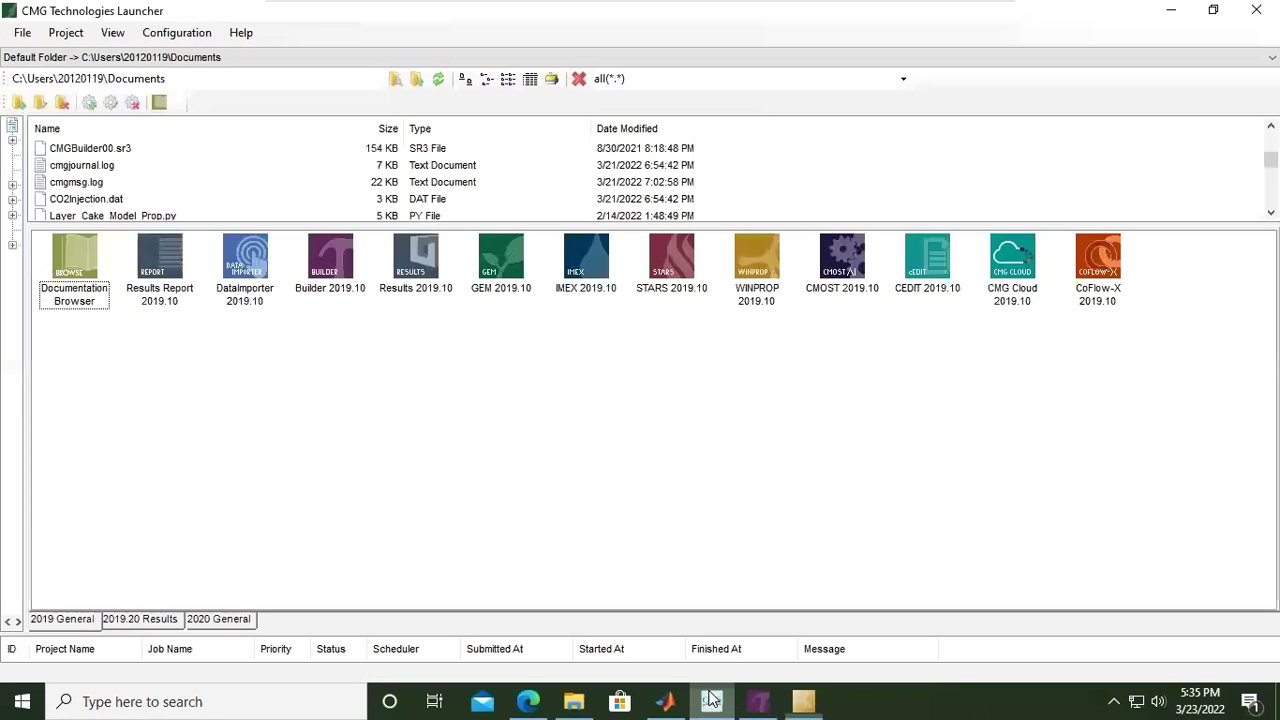
{"action": "scroll", "coordinate": [170, 200], "scroll_direction": "down", "scroll_amount": 15}
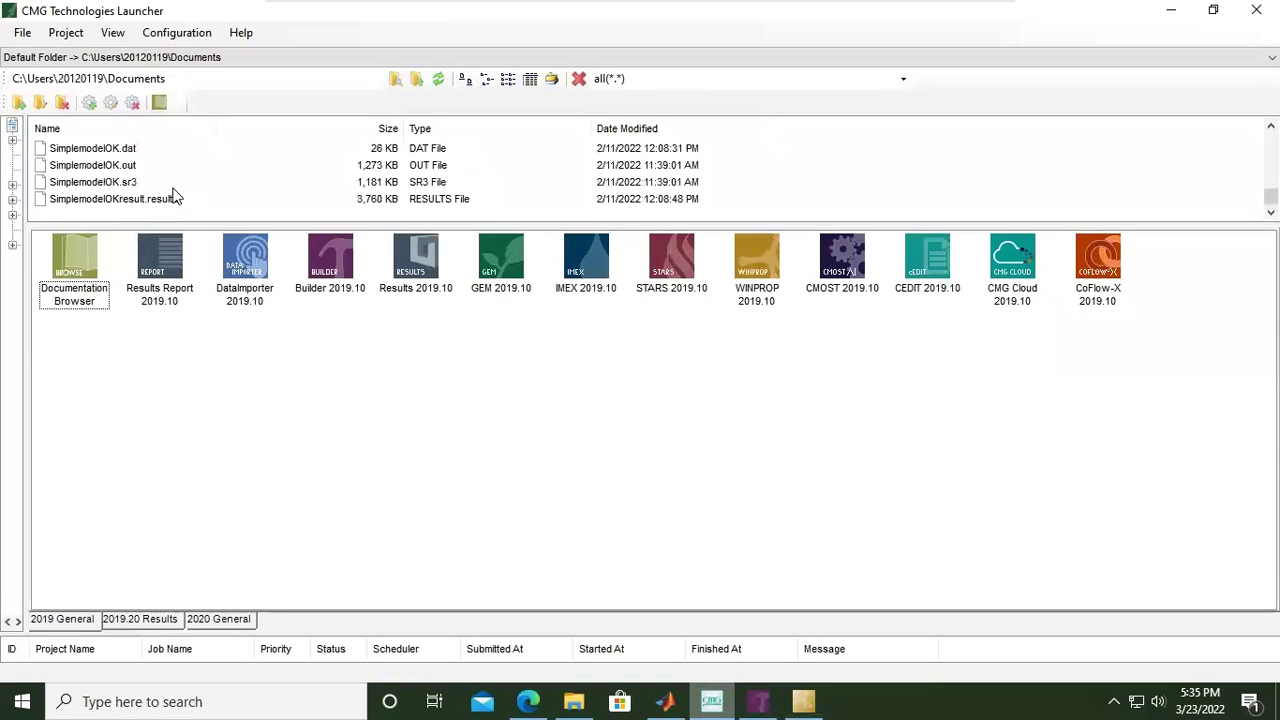
{"action": "scroll", "coordinate": [130, 190], "scroll_direction": "up", "scroll_amount": 20}
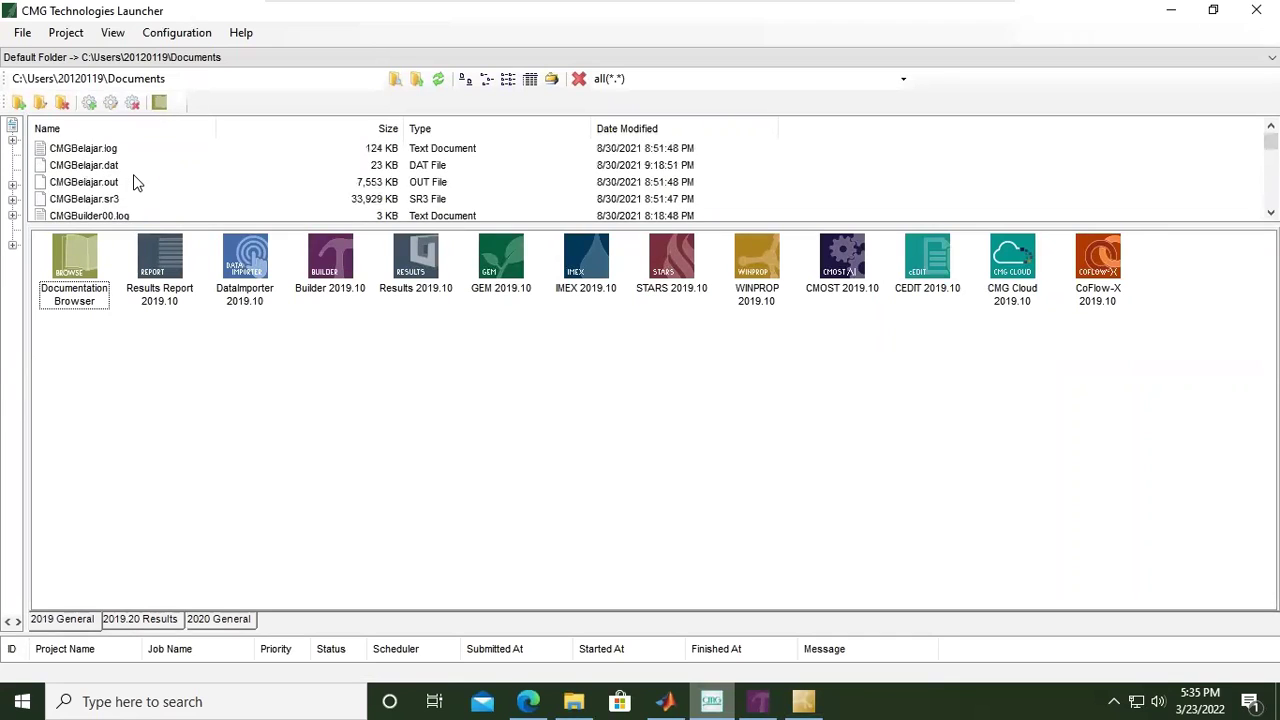
{"action": "scroll", "coordinate": [137, 183], "scroll_direction": "down", "scroll_amount": 12}
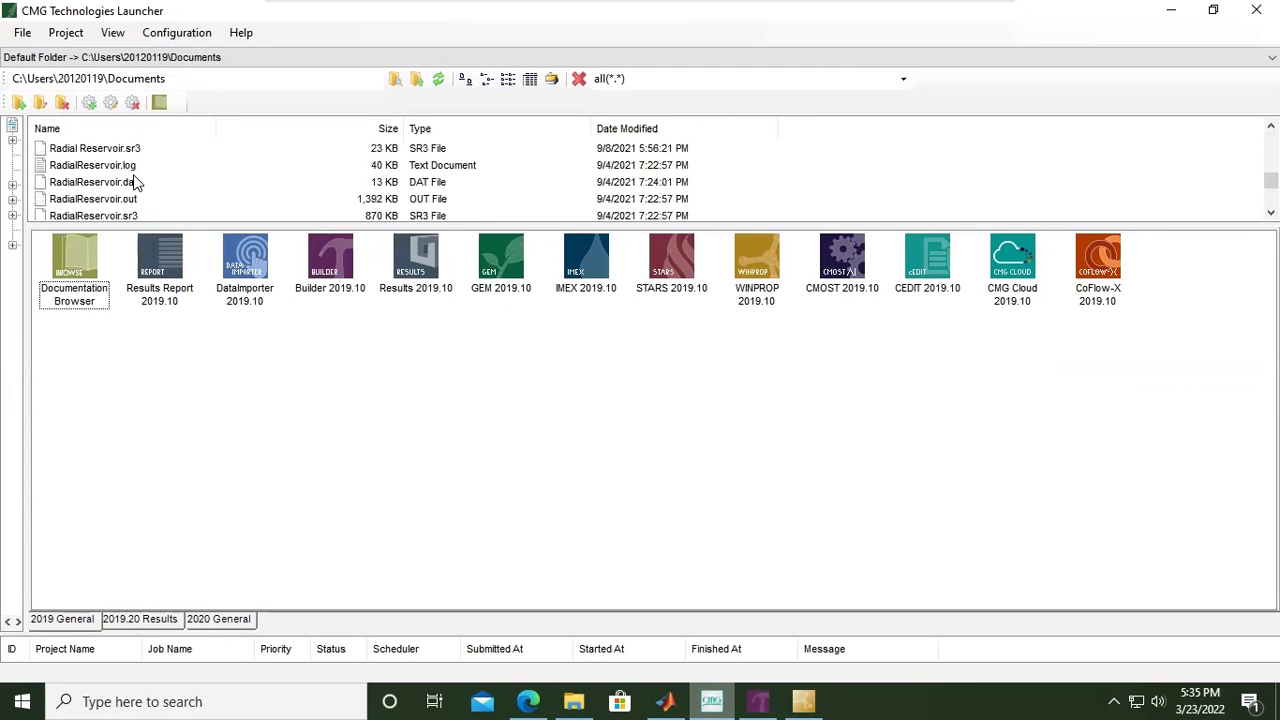
{"action": "scroll", "coordinate": [137, 183], "scroll_direction": "down", "scroll_amount": 1}
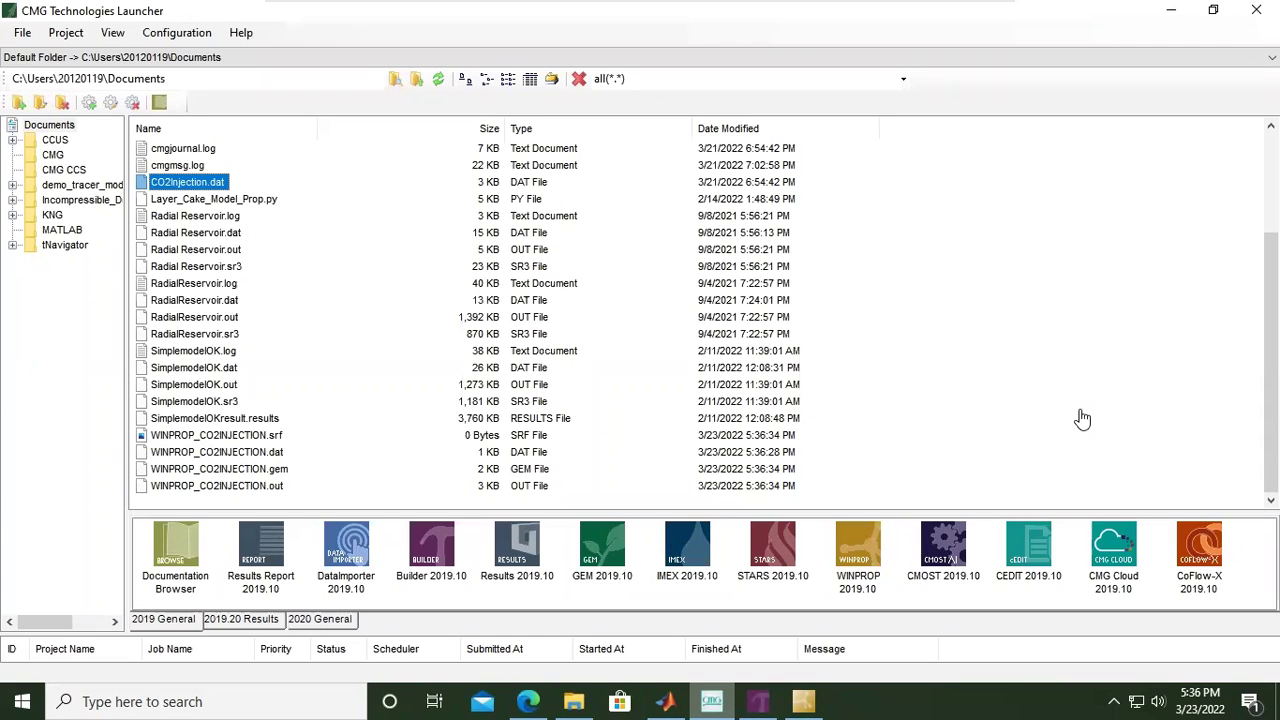
{"action": "left_click", "coordinate": [283, 470]}
{"action": "key", "text": "Up"}
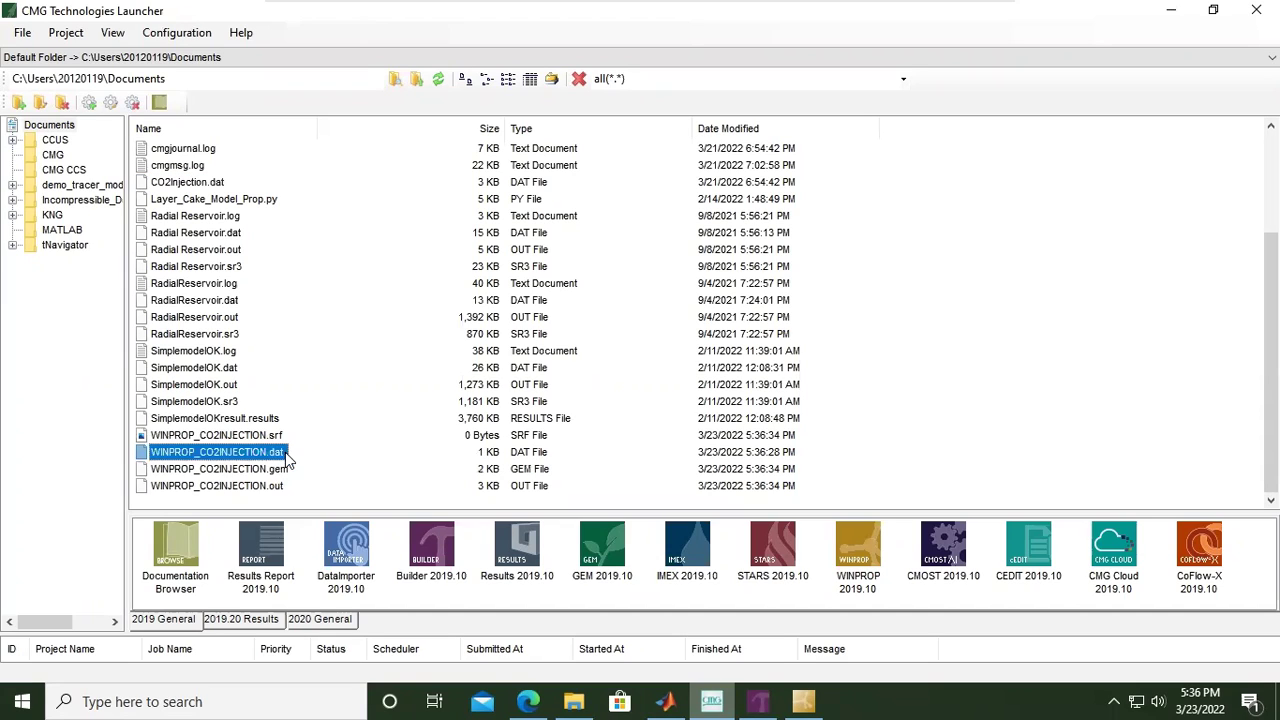
{"action": "left_click", "coordinate": [282, 470]}
{"action": "key", "text": "Up"}
Check CO2Injection.dat and WINPROP_CO2INJECTION.dat, then return to CMG Builder
{"action": "left_click", "coordinate": [209, 184]}
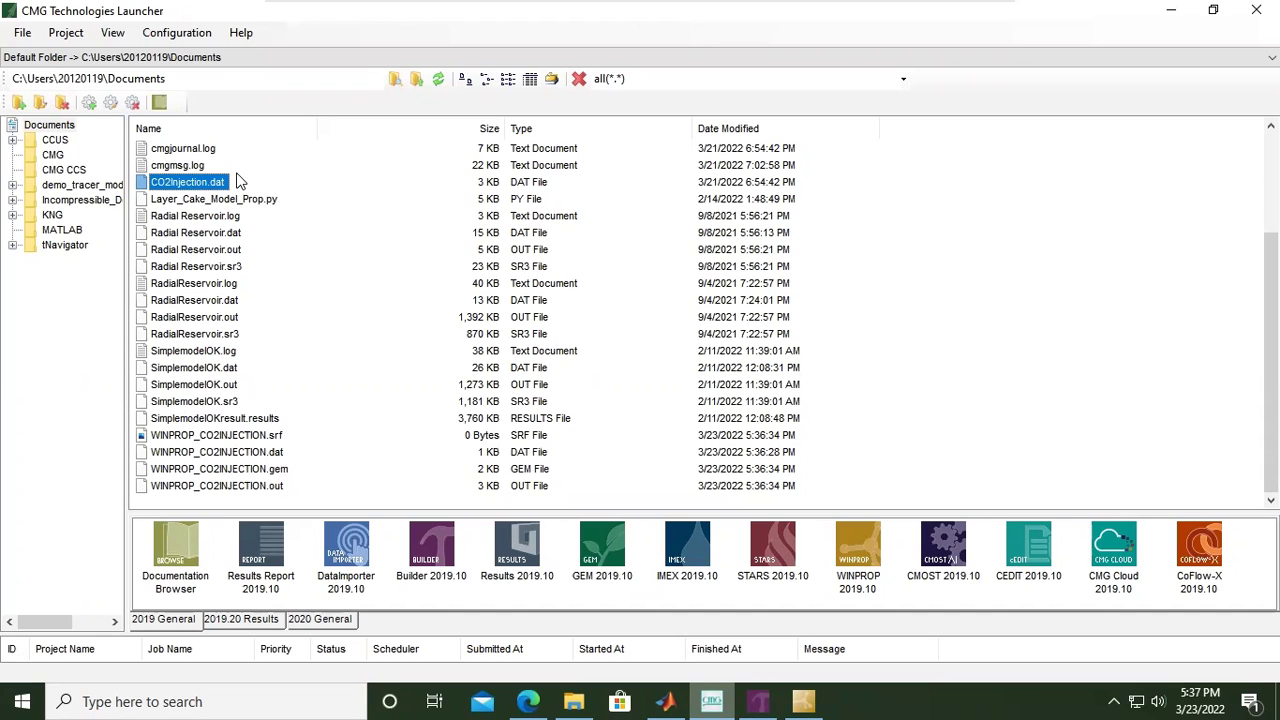
{"action": "left_click", "coordinate": [264, 455]}
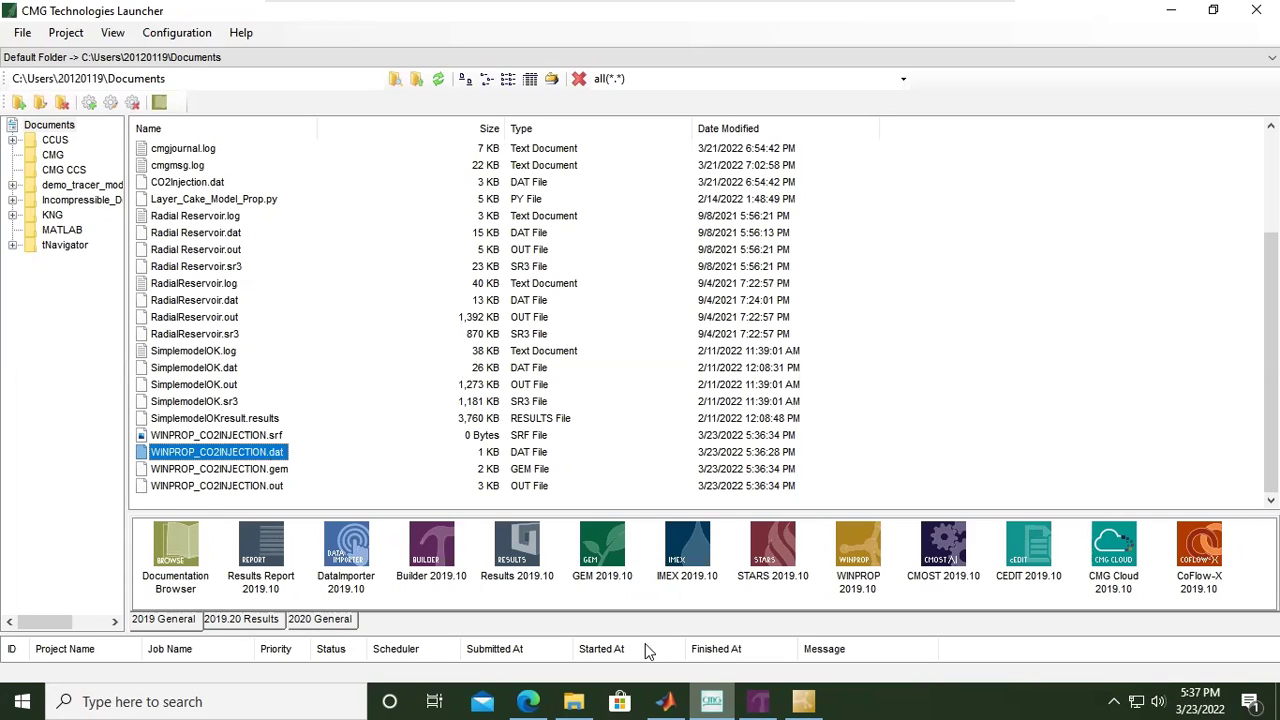
{"action": "left_click", "coordinate": [760, 700]}
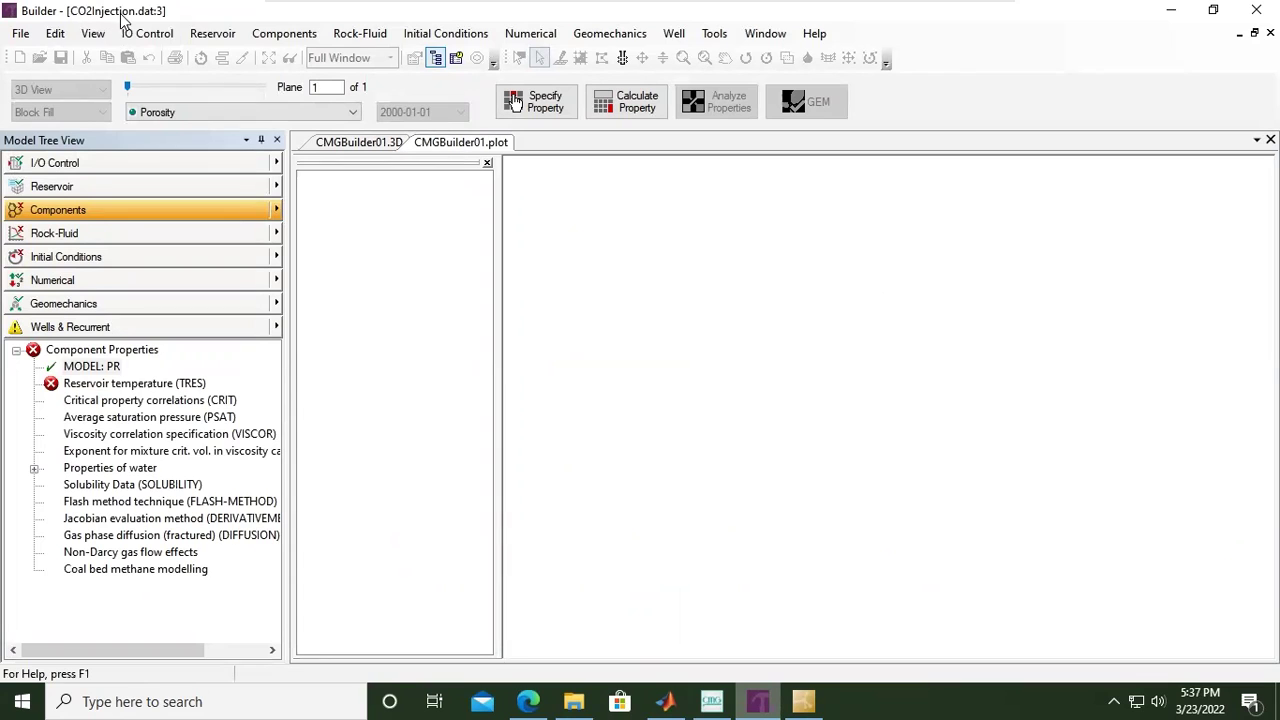
{"action": "left_click", "coordinate": [135, 182]}
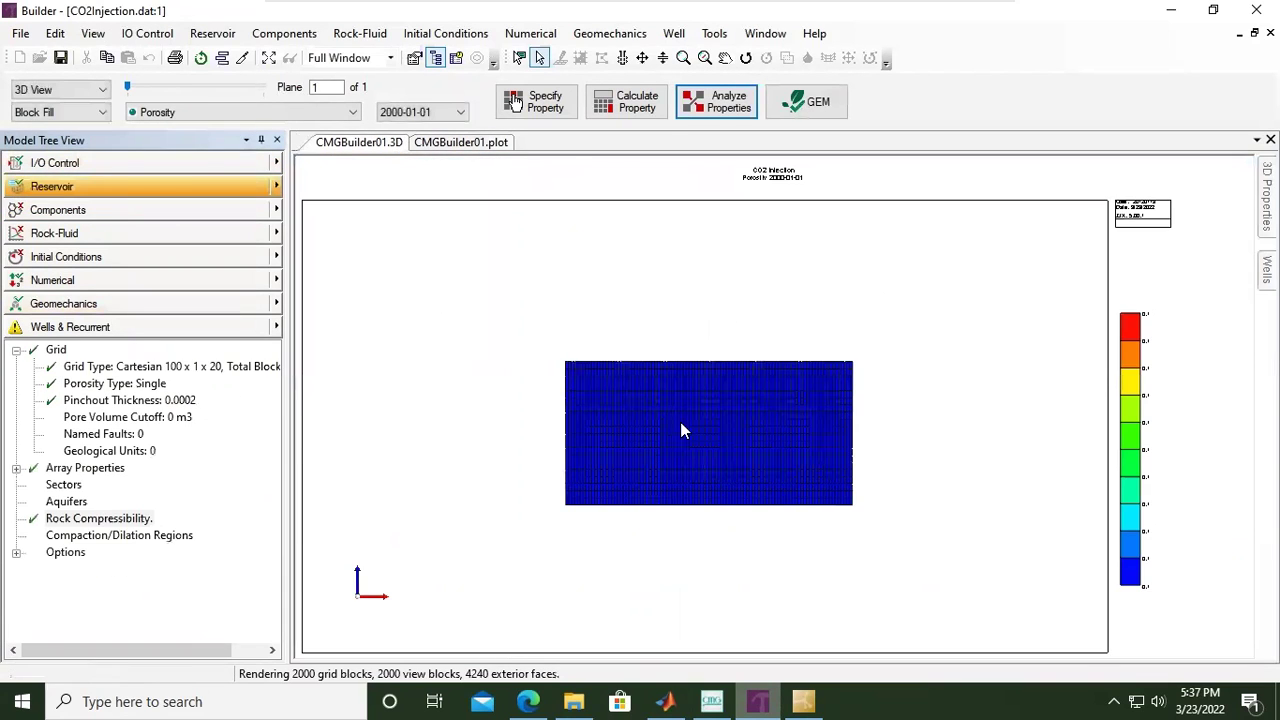
{"action": "scroll", "coordinate": [690, 416], "scroll_direction": "up", "scroll_amount": 2}
{"action": "scroll", "coordinate": [690, 424], "scroll_direction": "up", "scroll_amount": 3}
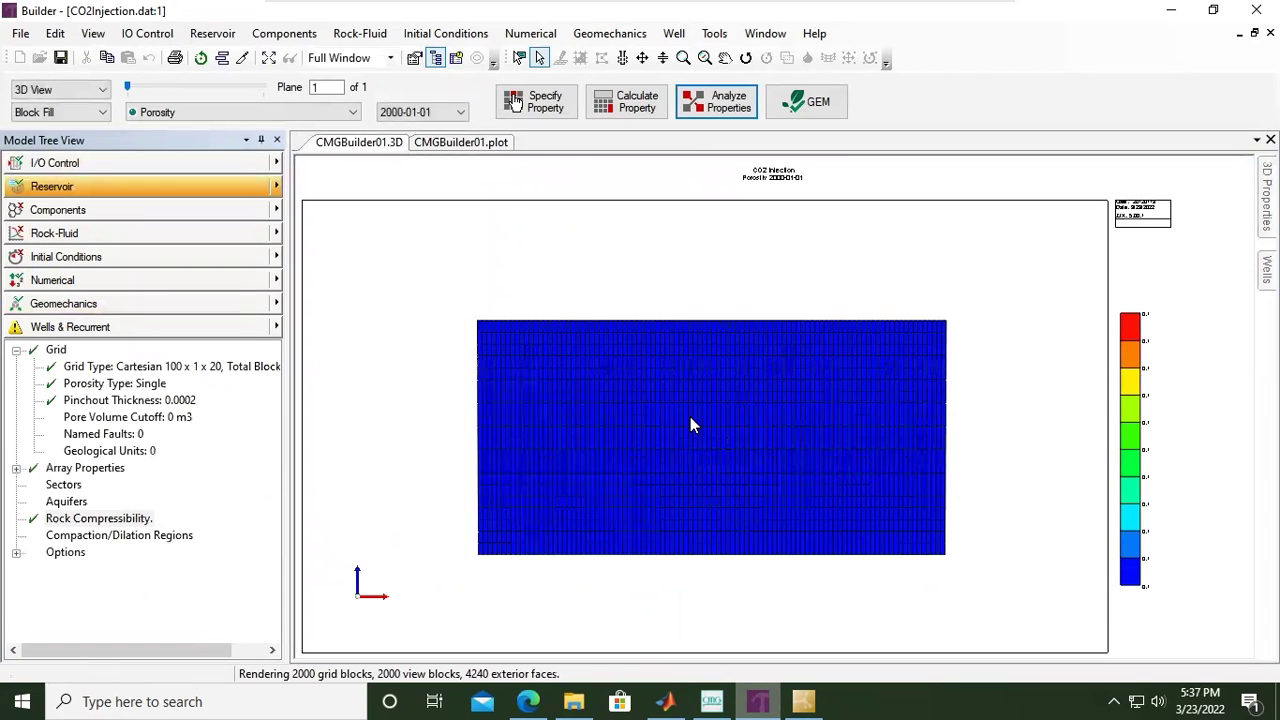
{"action": "scroll", "coordinate": [690, 424], "scroll_direction": "up", "scroll_amount": 2}
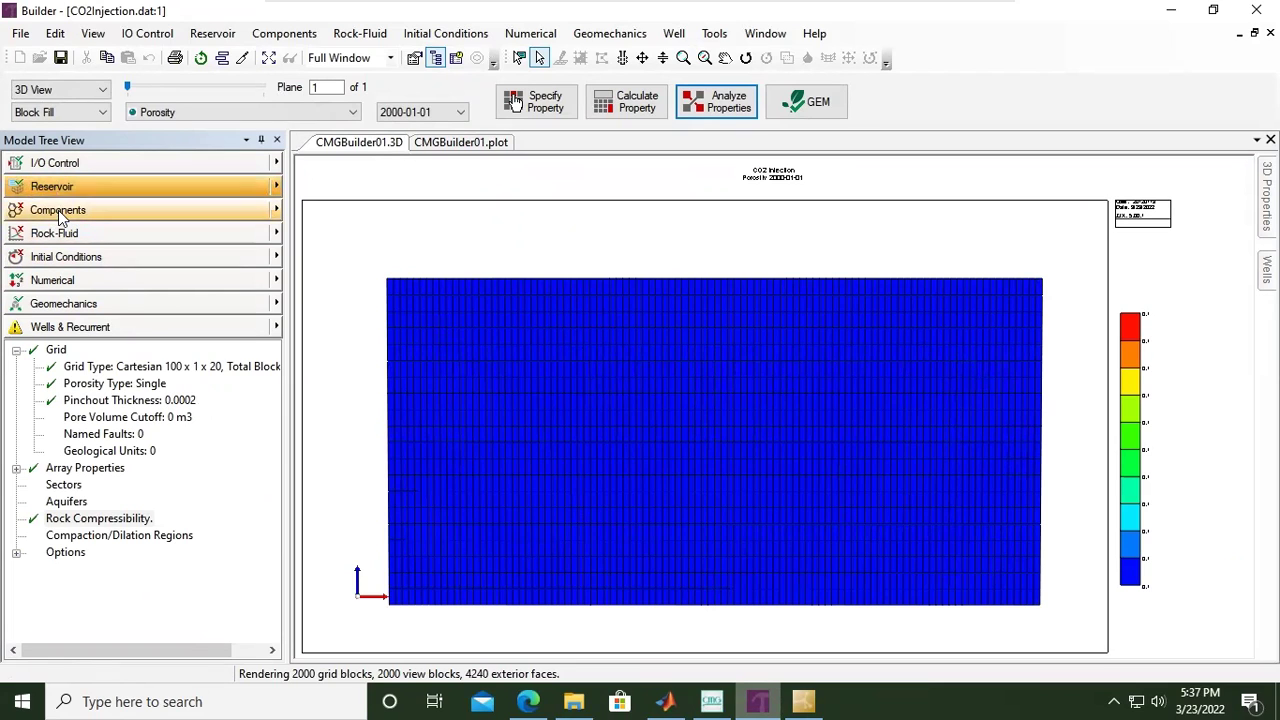
{"action": "left_click", "coordinate": [58, 210]}
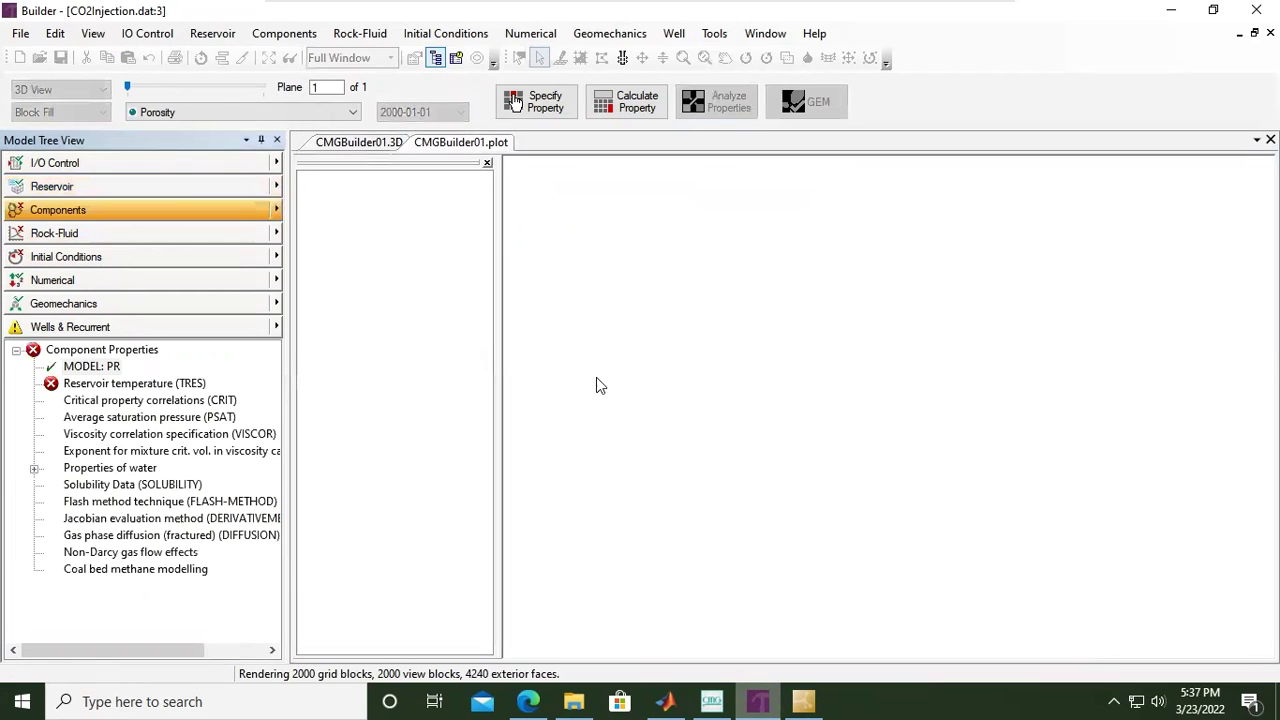
Import the WINPROP_CO2INJECTION.gem fluid model, declining the ZGLOBALC composition import
{"action": "left_click", "coordinate": [277, 210]}
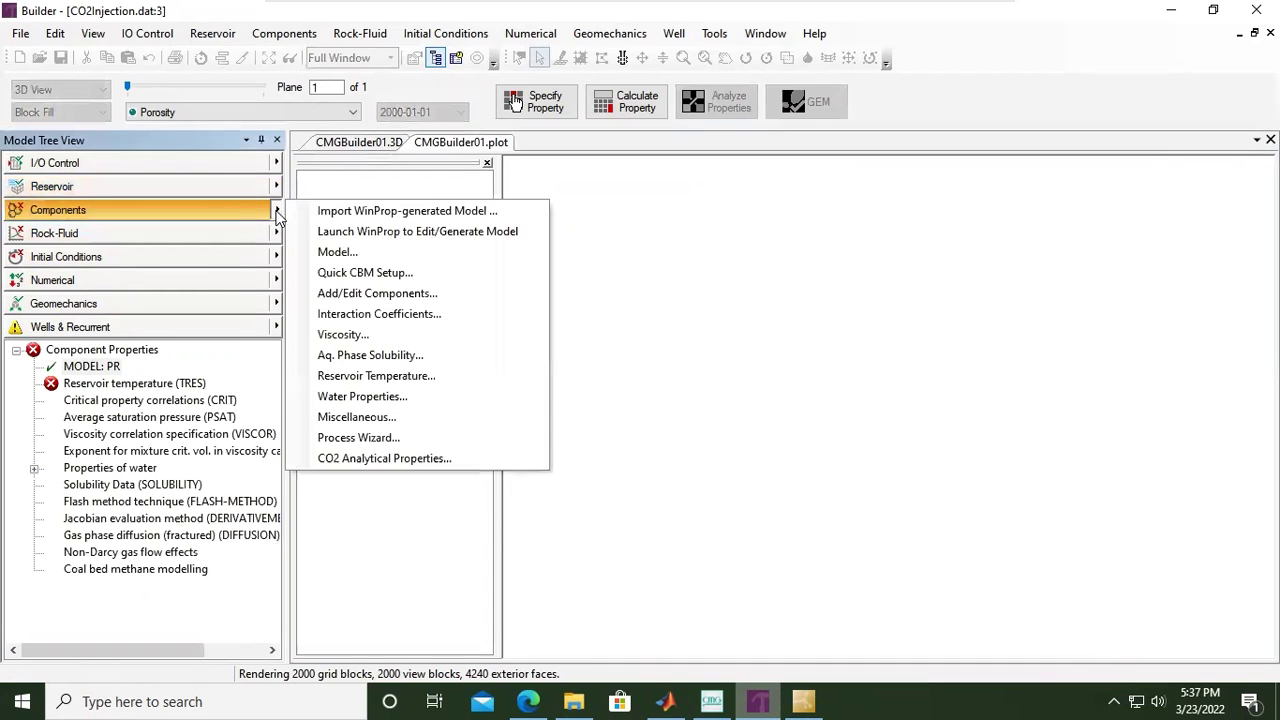
{"action": "left_click", "coordinate": [450, 212]}
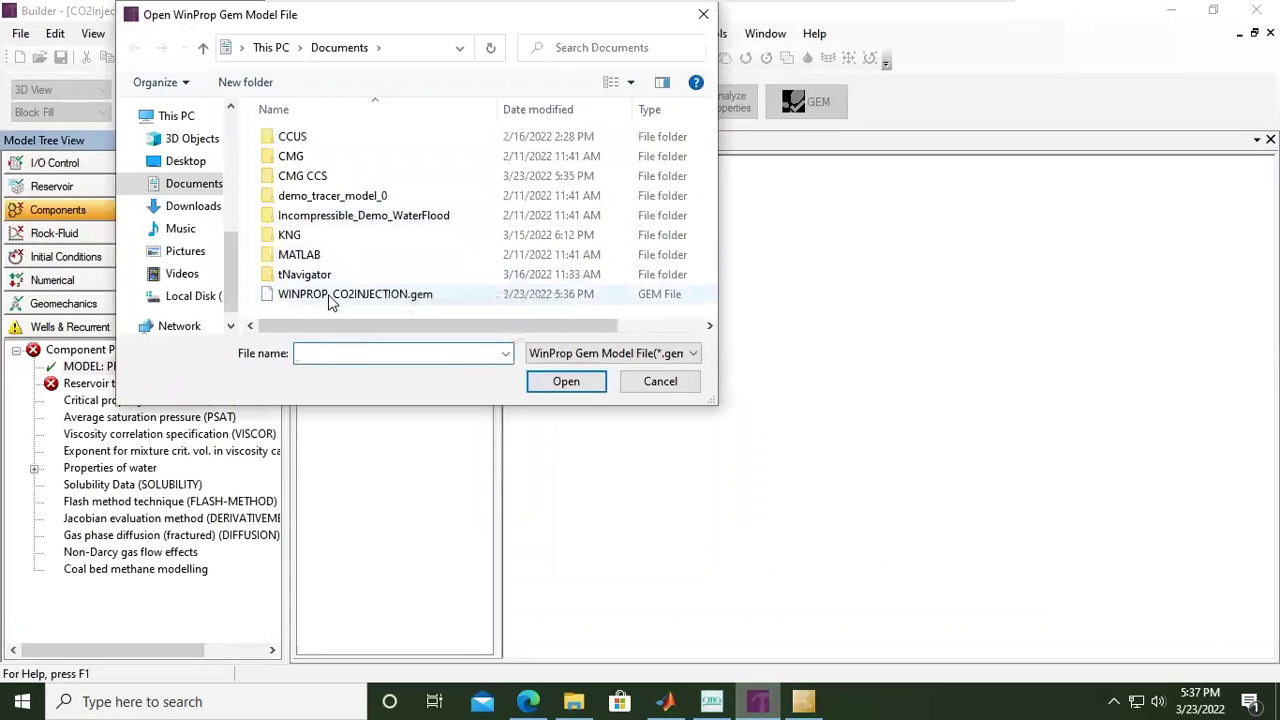
{"action": "left_click", "coordinate": [333, 297]}
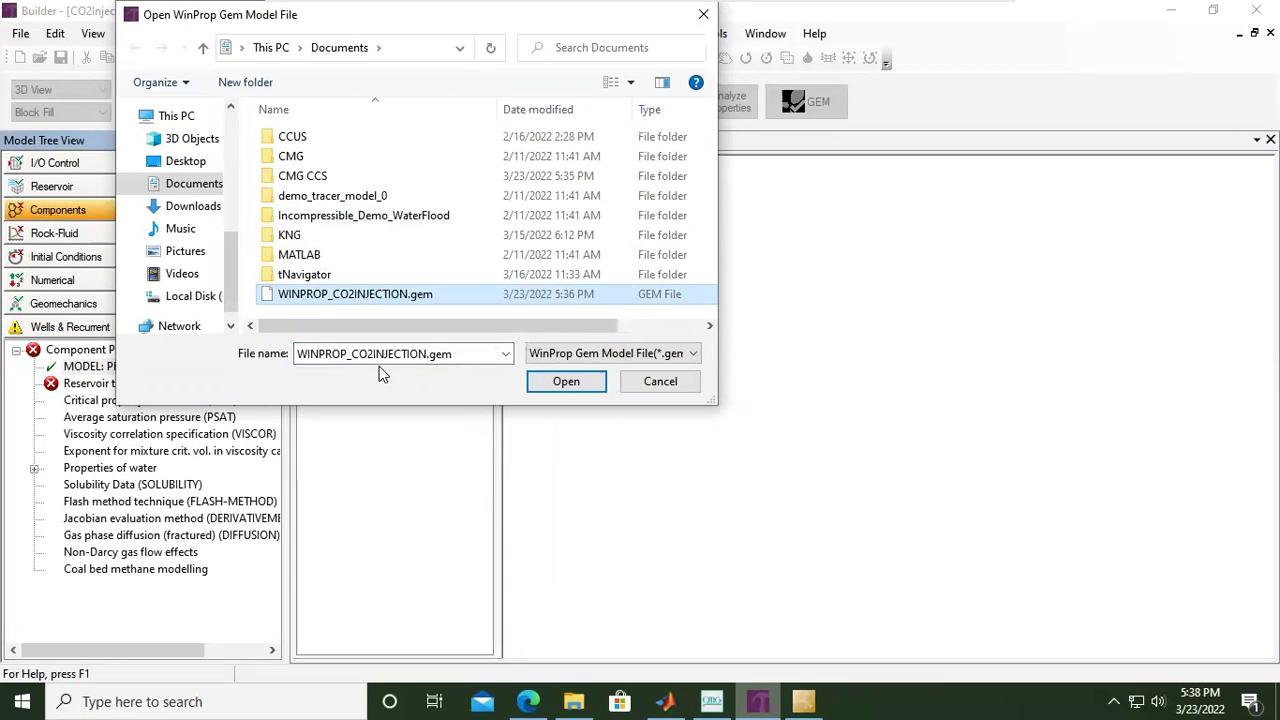
{"action": "left_click", "coordinate": [592, 381]}
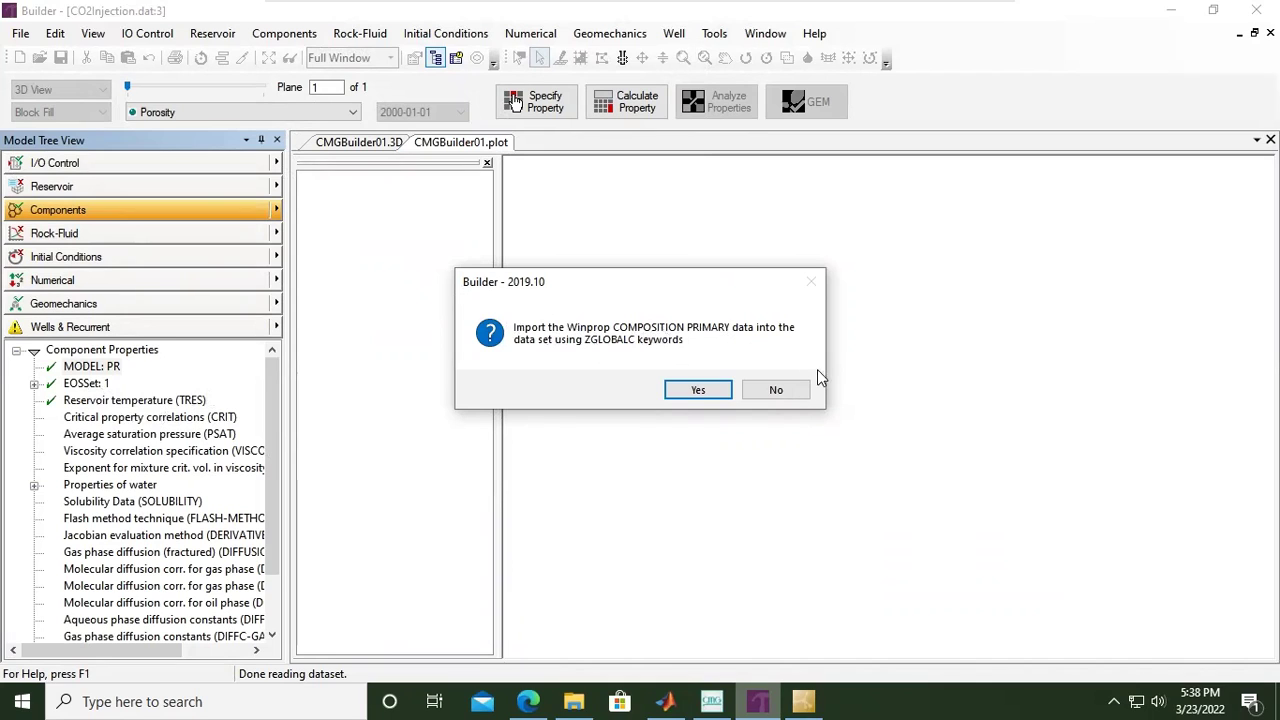
{"action": "left_click", "coordinate": [777, 389]}
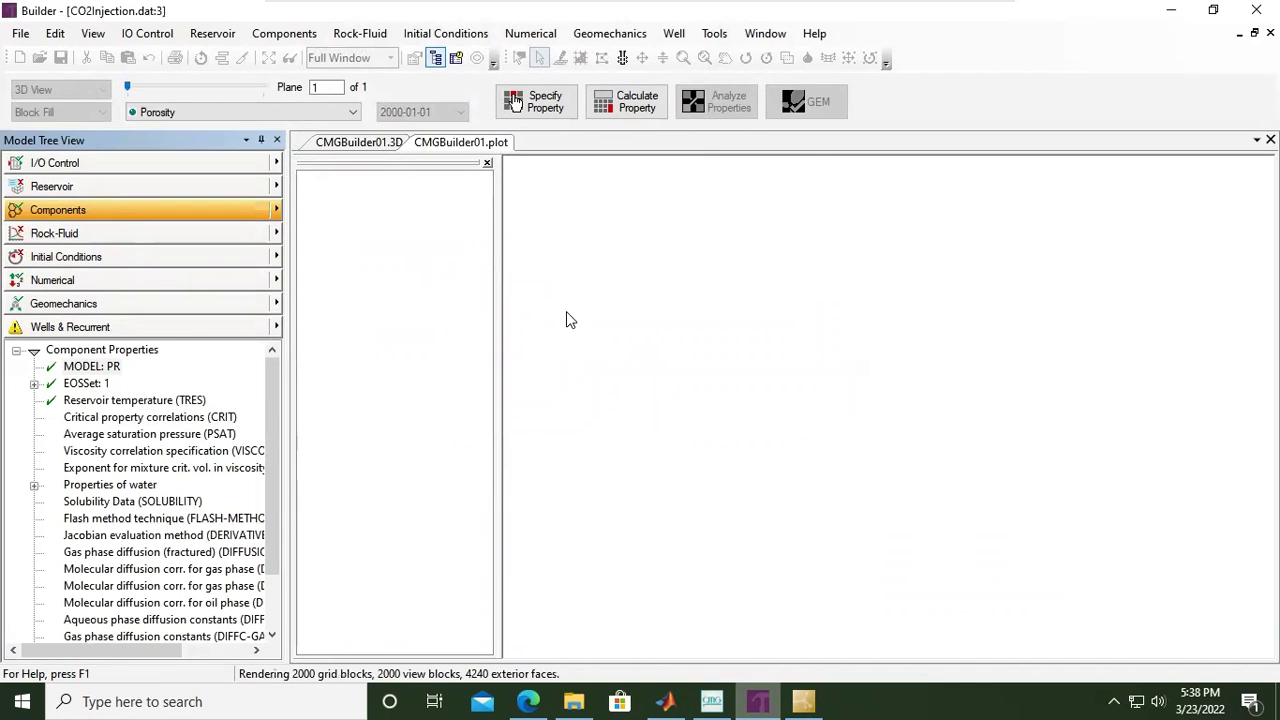
{"action": "left_click", "coordinate": [278, 213]}
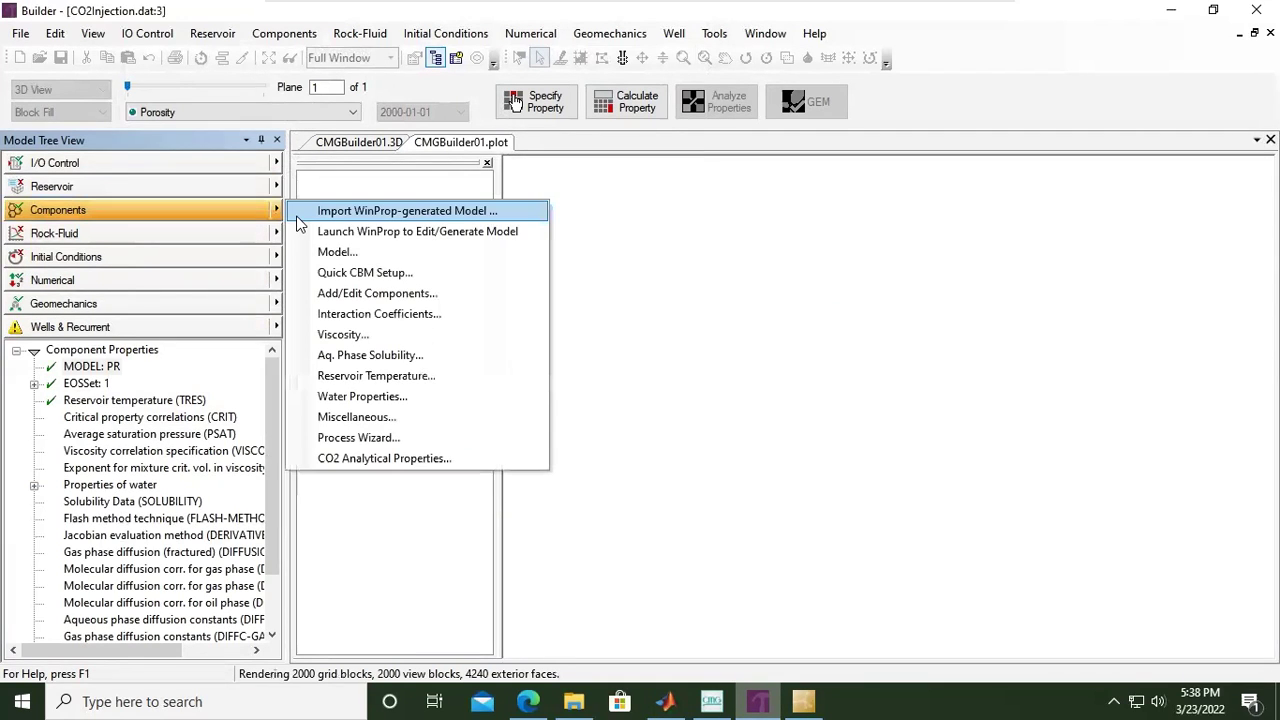
{"action": "left_click", "coordinate": [350, 303]}
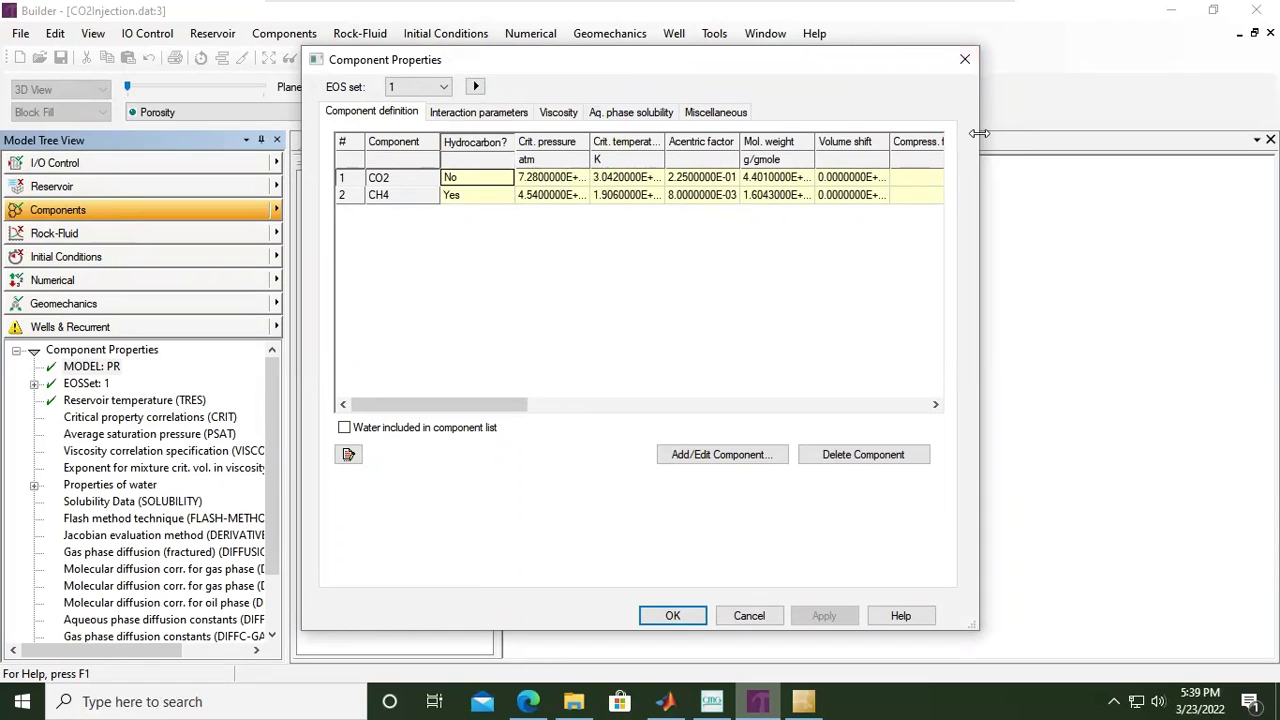
{"action": "left_click_drag", "start_coordinate": [979, 133], "coordinate": [1268, 133]}
{"action": "left_click_drag", "start_coordinate": [586, 63], "coordinate": [365, 73]}
{"action": "left_click", "coordinate": [146, 190]}
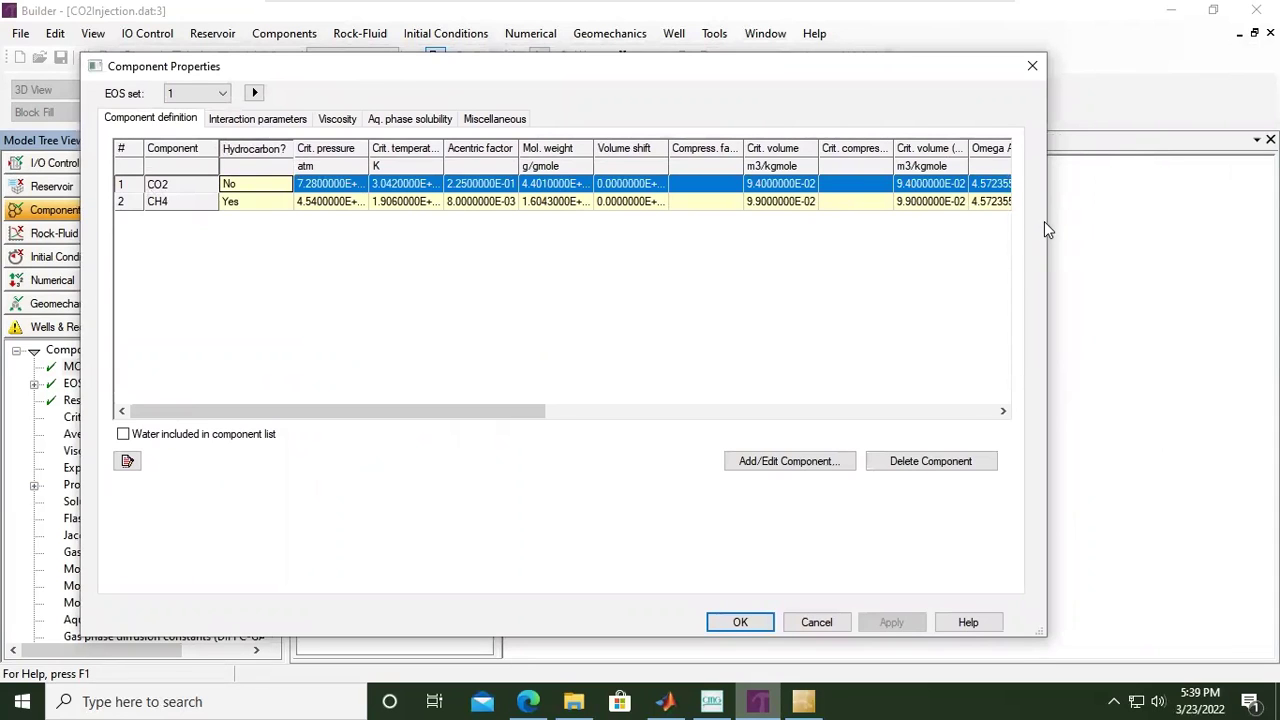
{"action": "left_click_drag", "start_coordinate": [1047, 231], "coordinate": [1274, 231]}
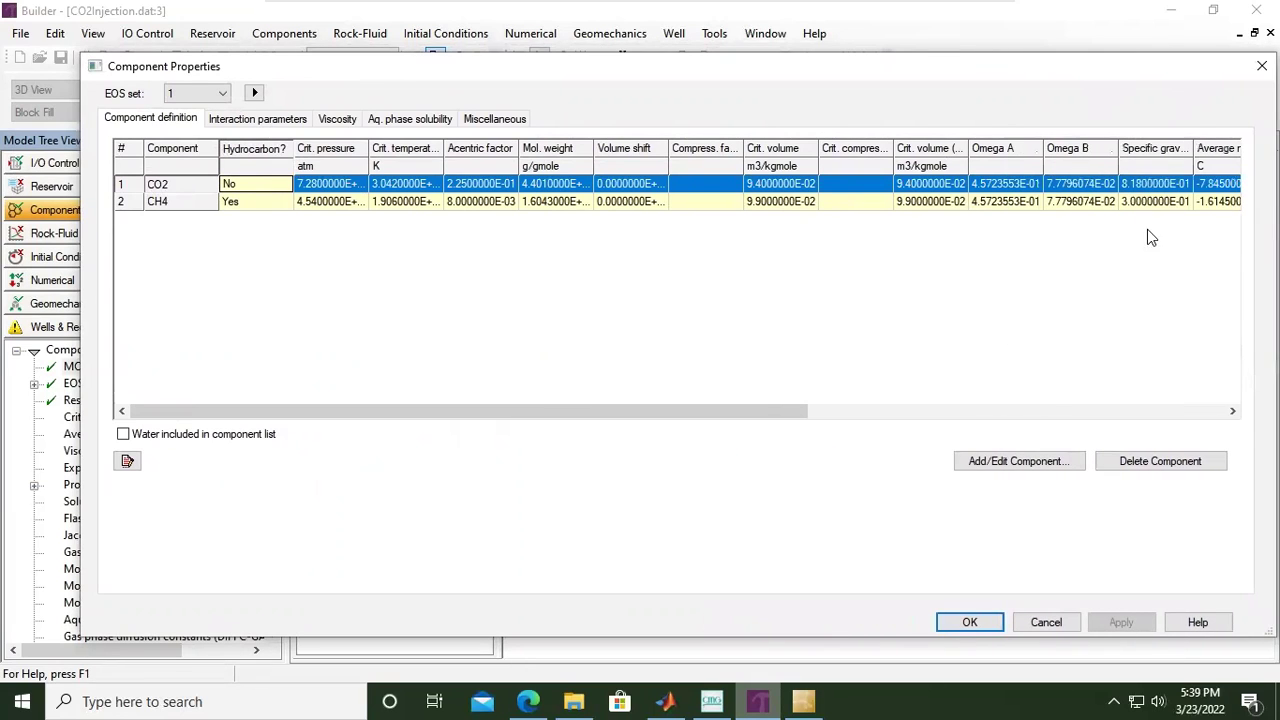
{"action": "left_click", "coordinate": [182, 204]}
{"action": "left_click", "coordinate": [180, 185]}
{"action": "left_click", "coordinate": [200, 204]}
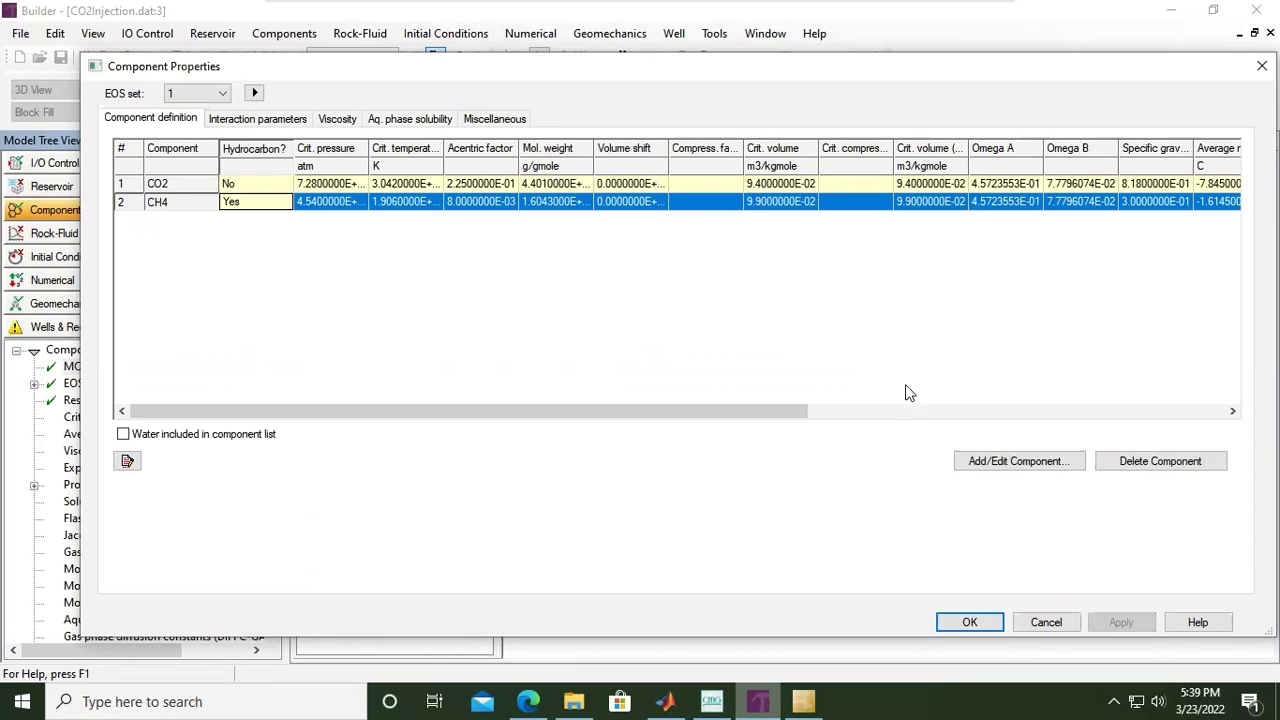
{"action": "left_click_drag", "start_coordinate": [791, 409], "coordinate": [720, 417]}
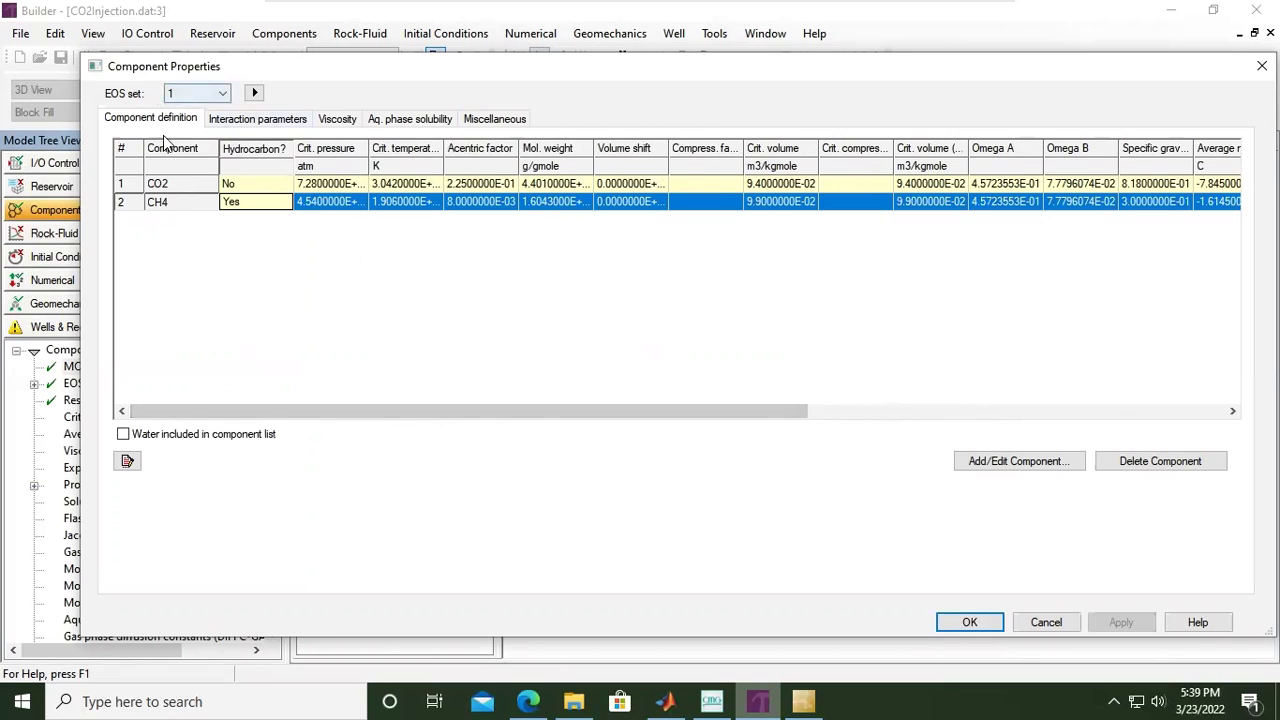
{"action": "left_click", "coordinate": [240, 118]}
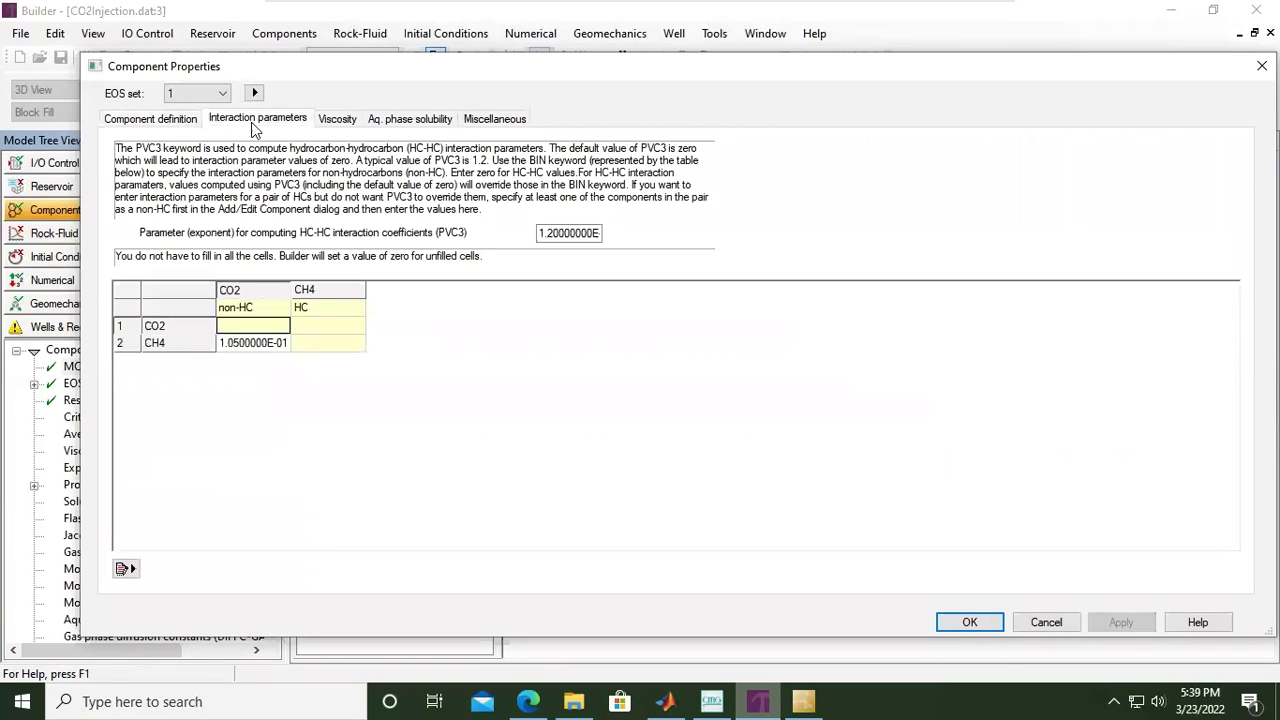
{"action": "left_click", "coordinate": [337, 119]}
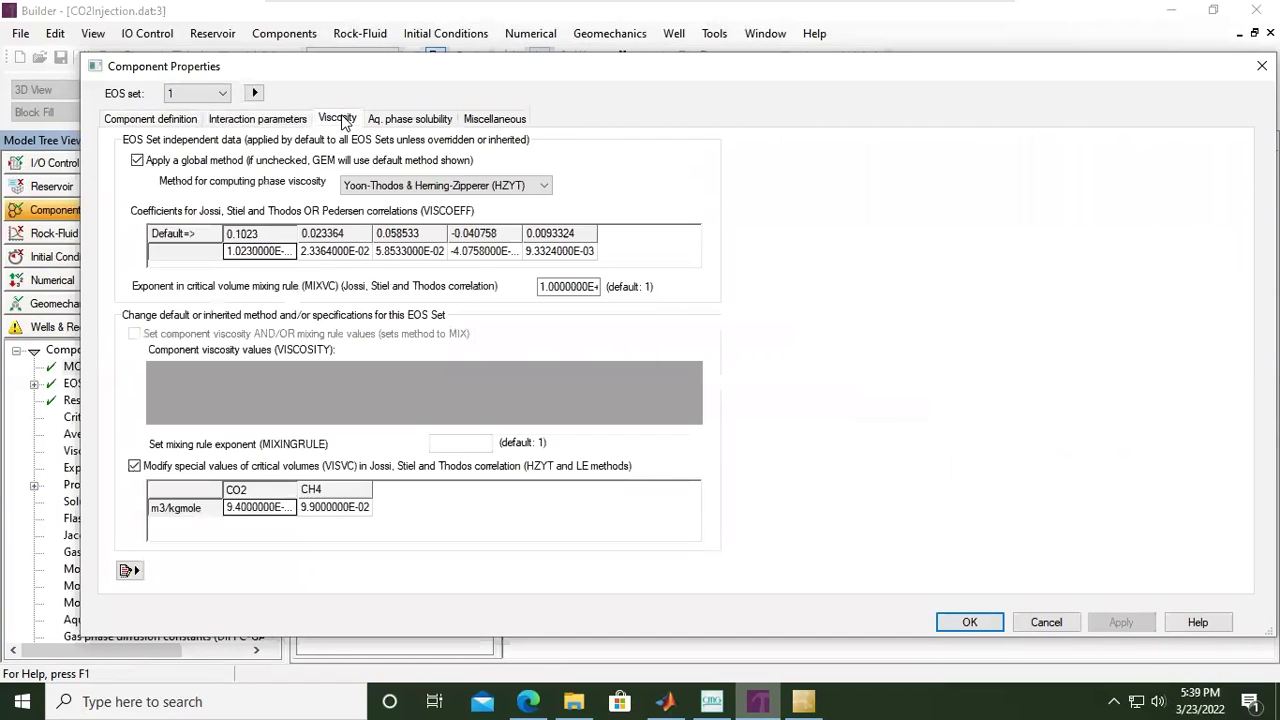
{"action": "left_click", "coordinate": [414, 122]}
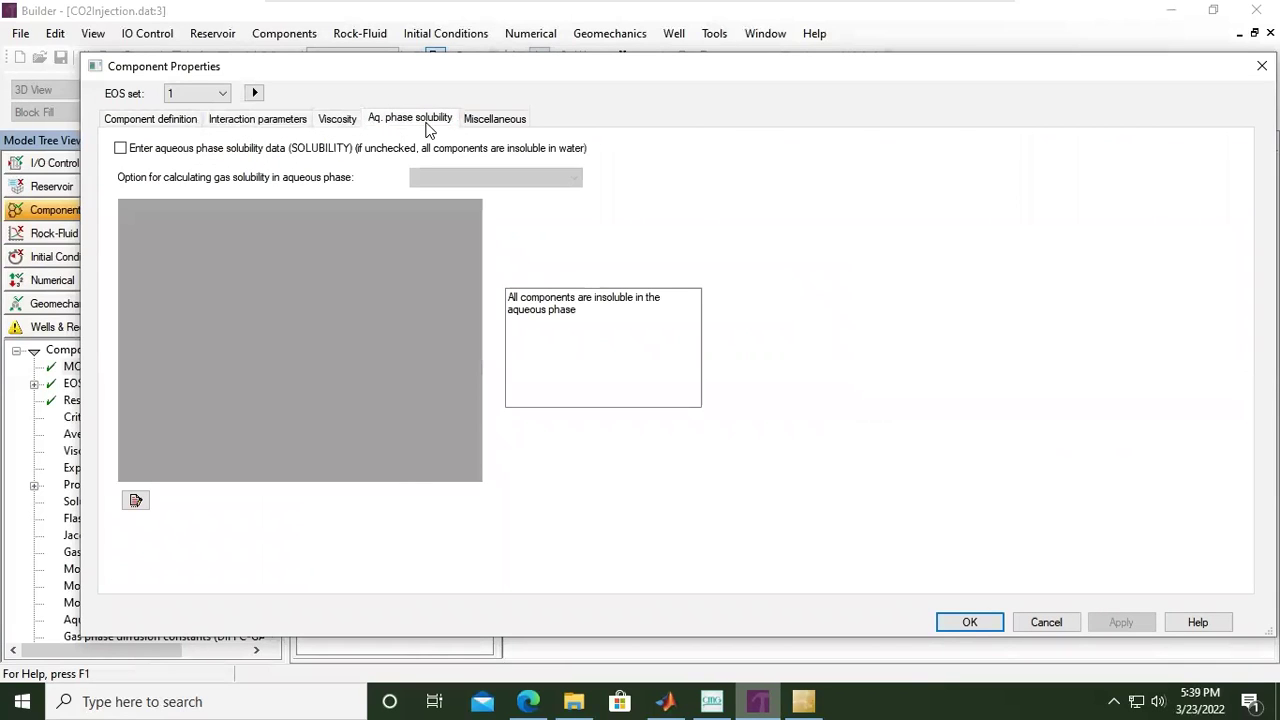
{"action": "left_click", "coordinate": [493, 122]}
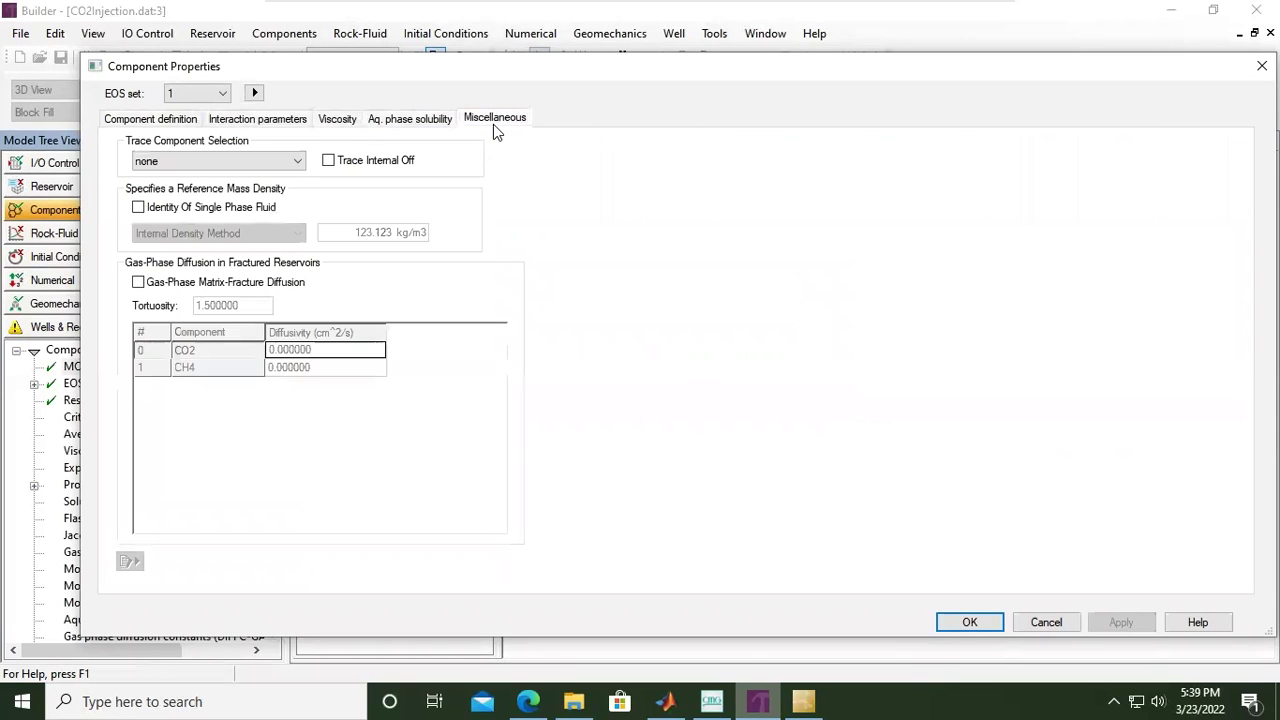
{"action": "left_click", "coordinate": [139, 122]}
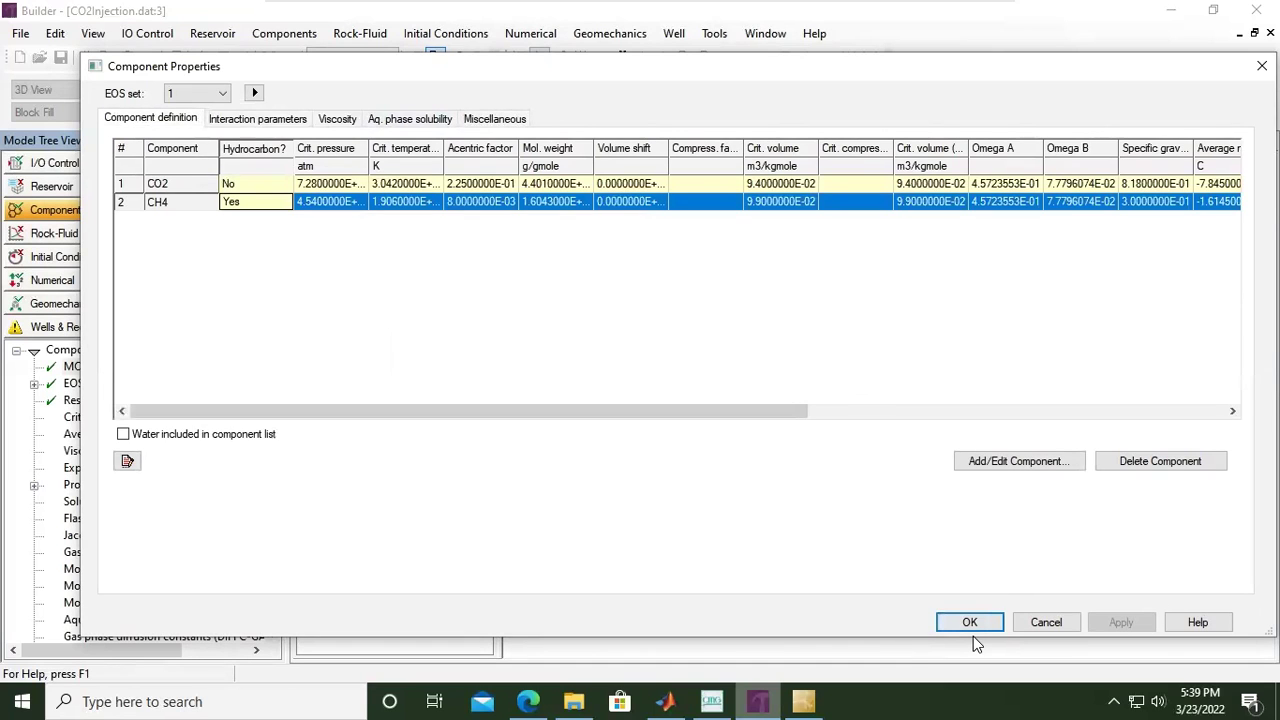
Apply water compressibility 4.5e-7 1/kPa and reference pressure 13100 kPa in Water Properties
{"action": "left_click", "coordinate": [980, 622]}
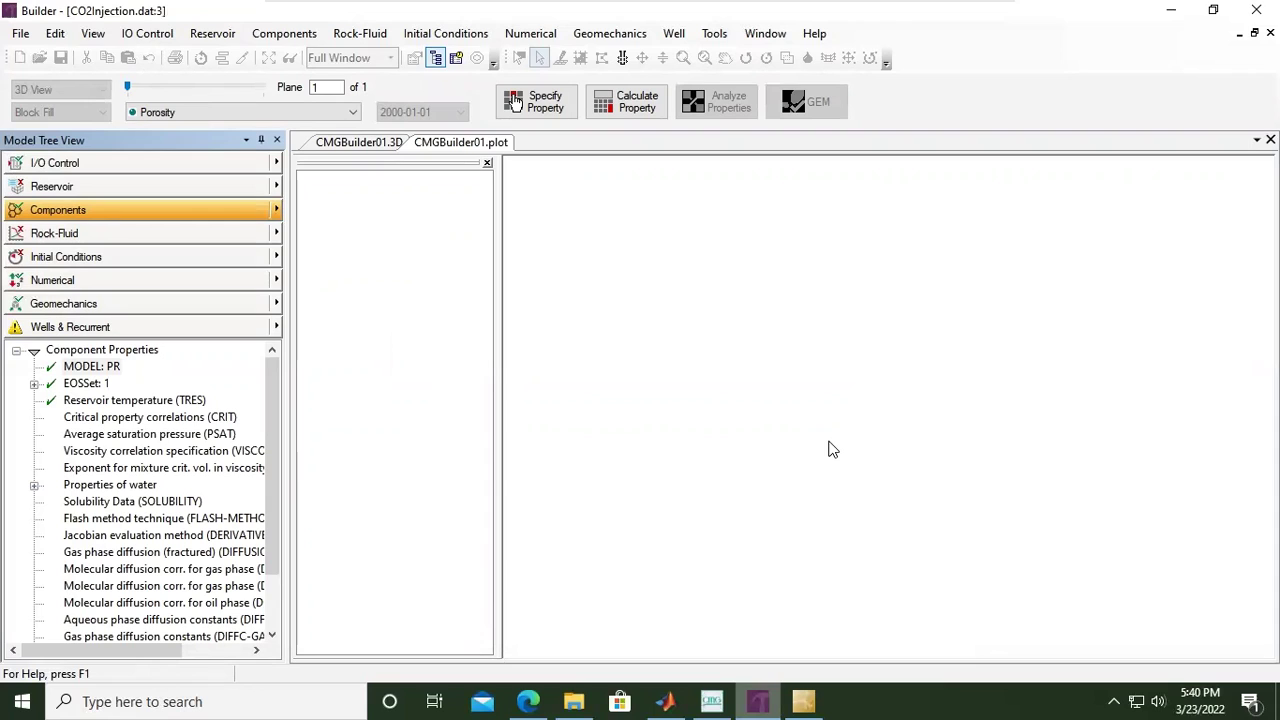
{"action": "left_click", "coordinate": [279, 211]}
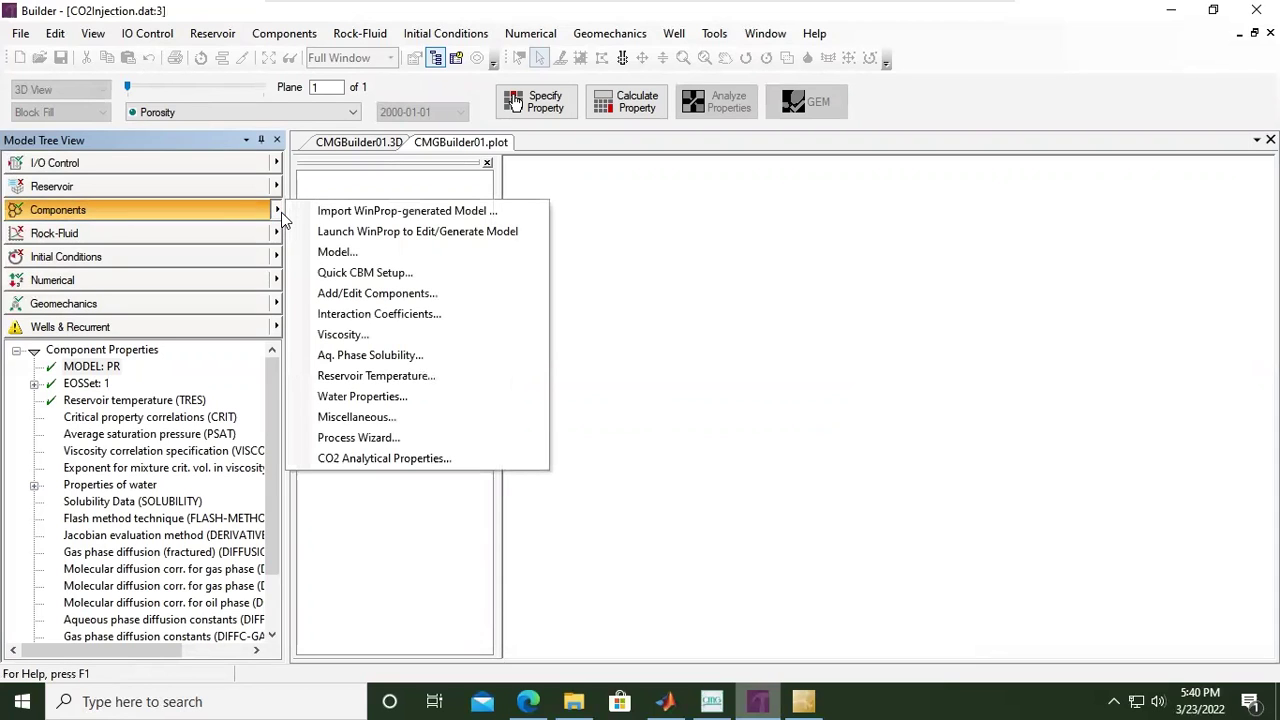
{"action": "left_click", "coordinate": [380, 400]}
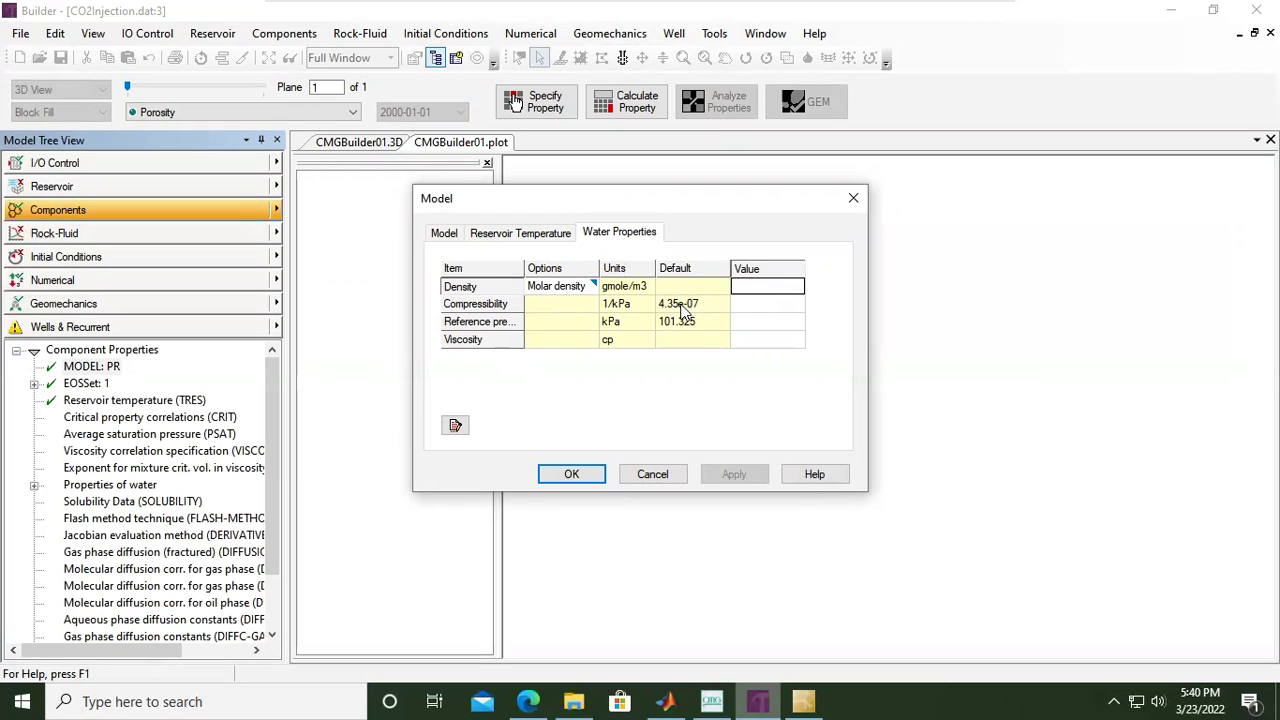
{"action": "left_click", "coordinate": [757, 307]}
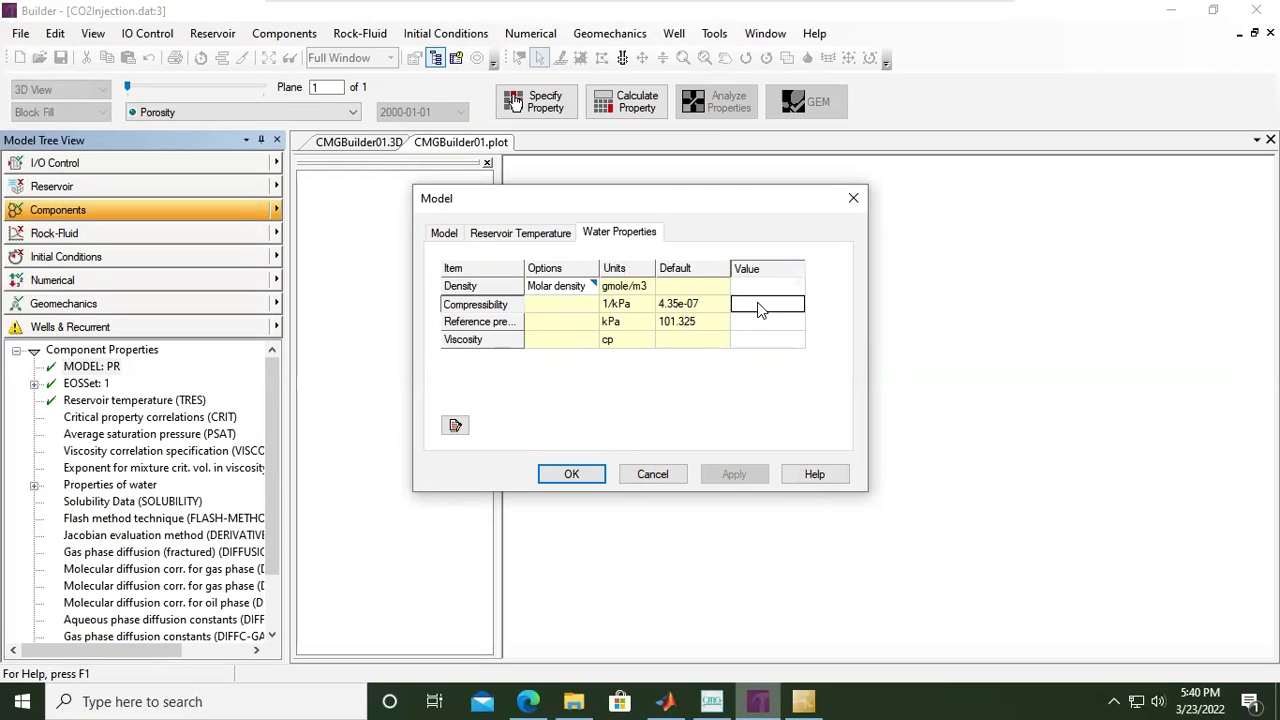
{"action": "type", "text": "4.5e-7"}
{"action": "left_click", "coordinate": [763, 322]}
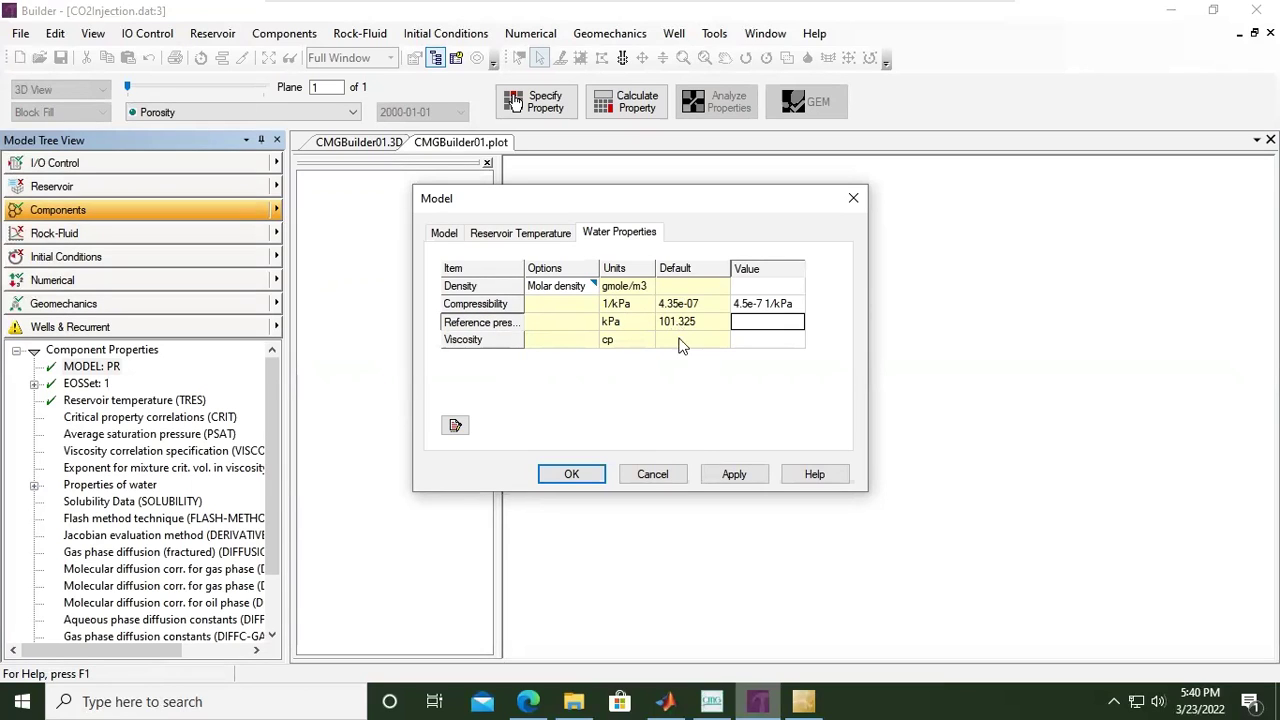
{"action": "type", "text": "13100"}
{"action": "left_click", "coordinate": [753, 342]}
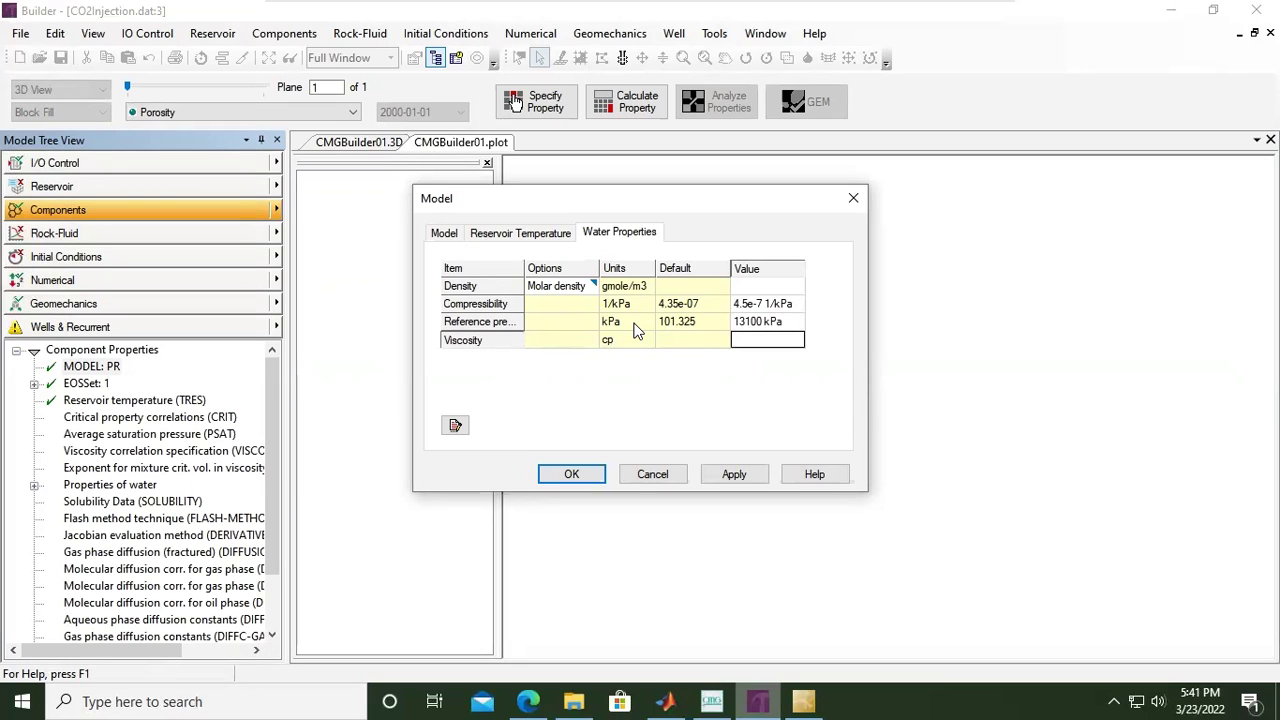
{"action": "left_click", "coordinate": [738, 478]}
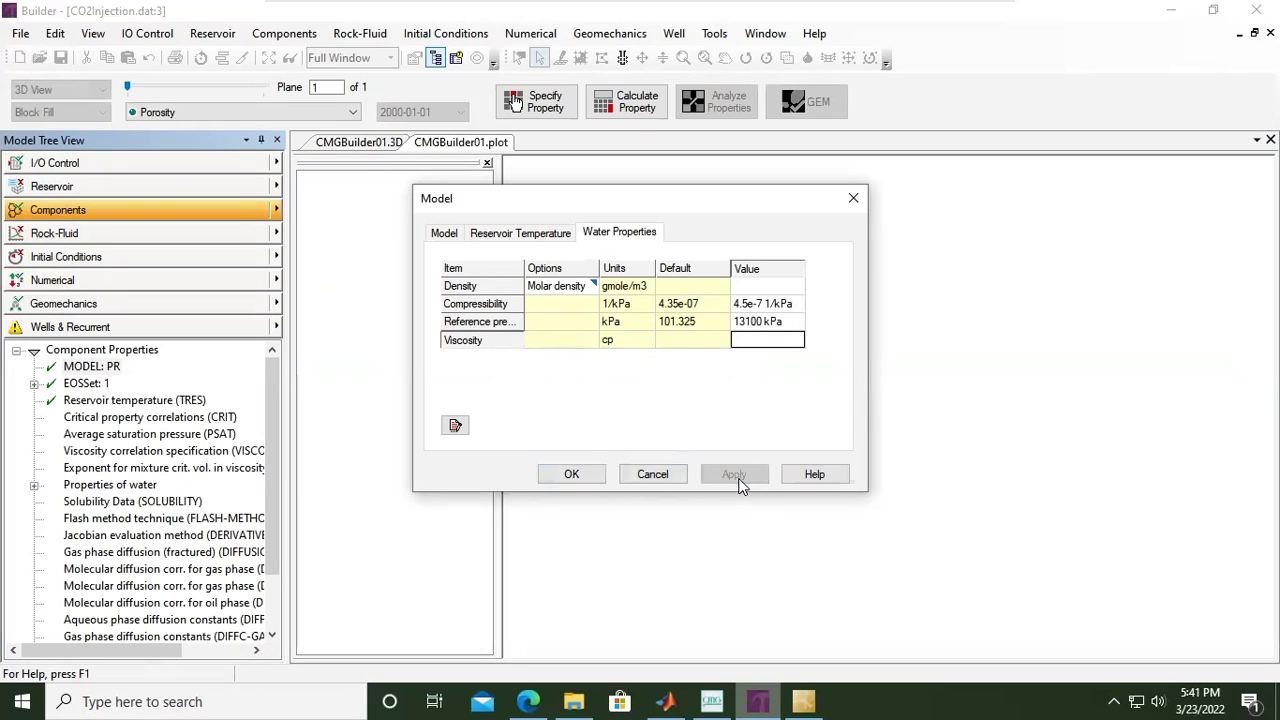
Close the Model dialog and zoom on the 100 x 1 x 20 porosity grid
{"action": "left_click", "coordinate": [572, 476]}
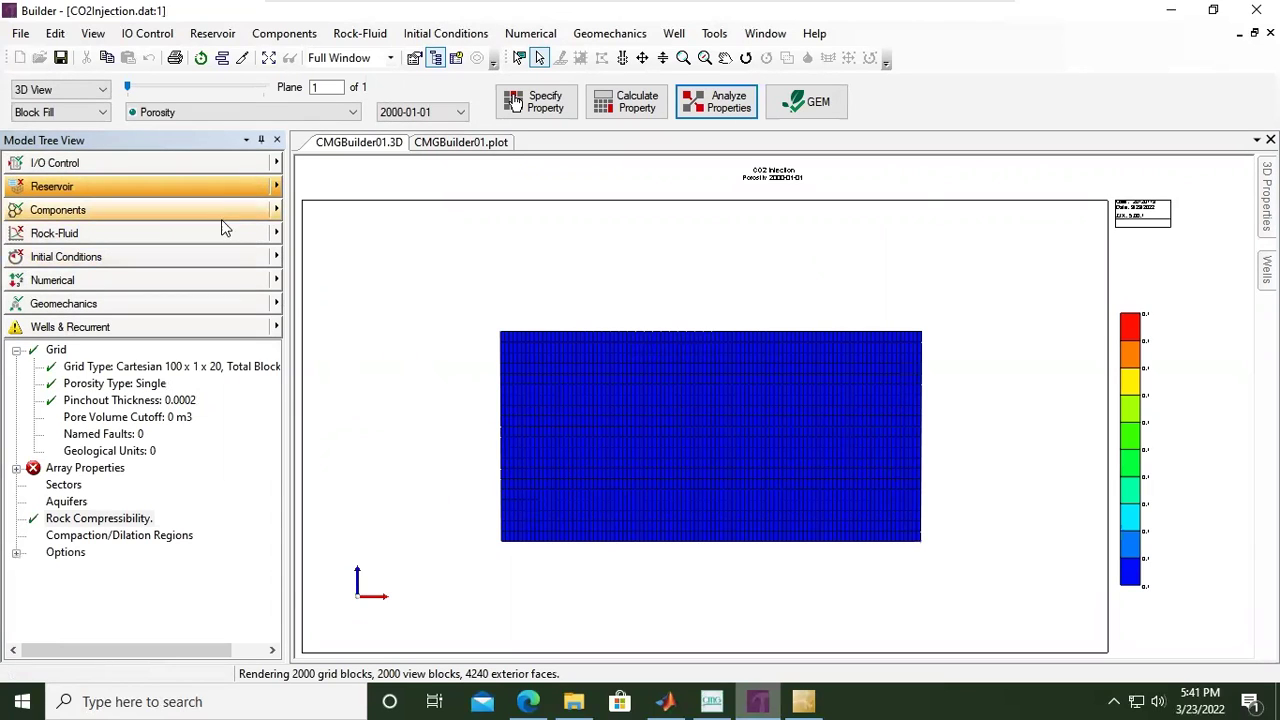
{"action": "scroll", "coordinate": [662, 463], "scroll_direction": "down", "scroll_amount": 1}
{"action": "scroll", "coordinate": [663, 467], "scroll_direction": "up", "scroll_amount": 3}
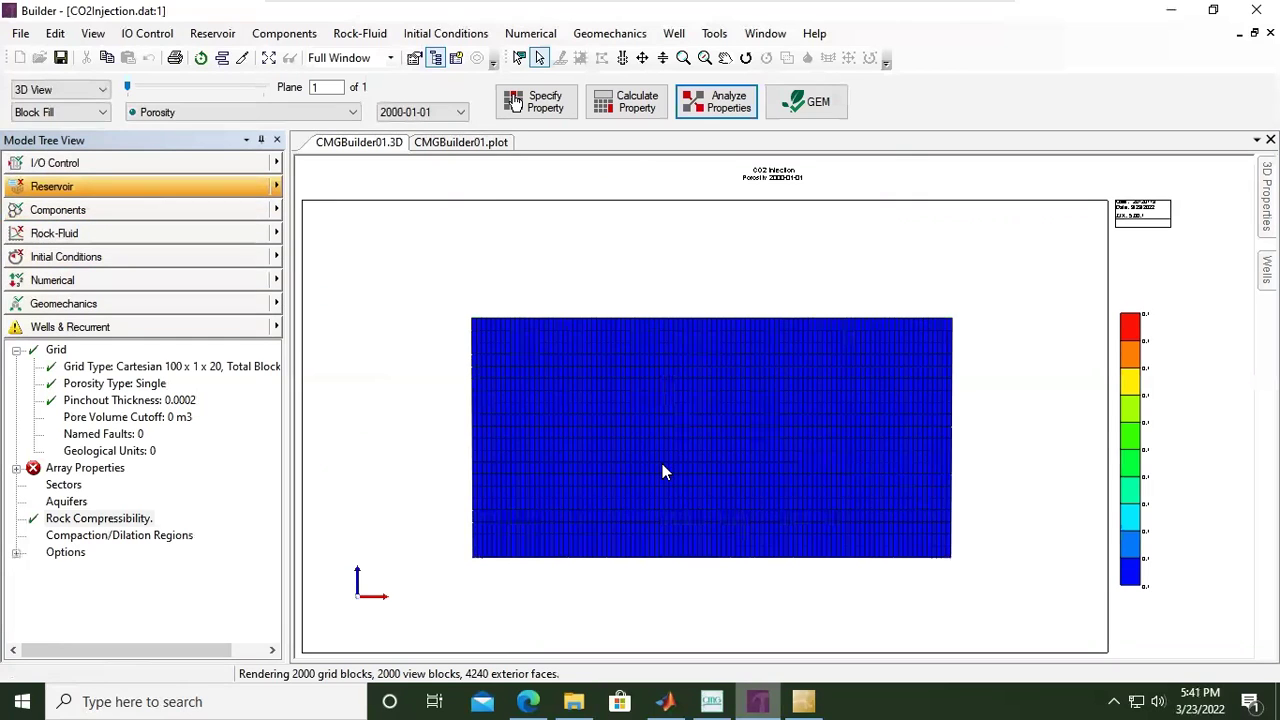